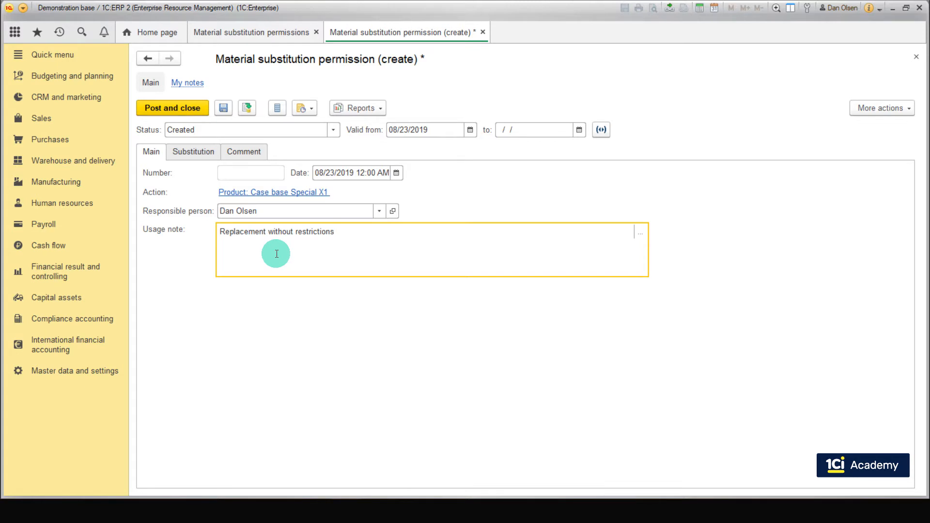
Add Simple plastic as a product in the substituted material set of the permission
click(209, 155)
click(169, 189)
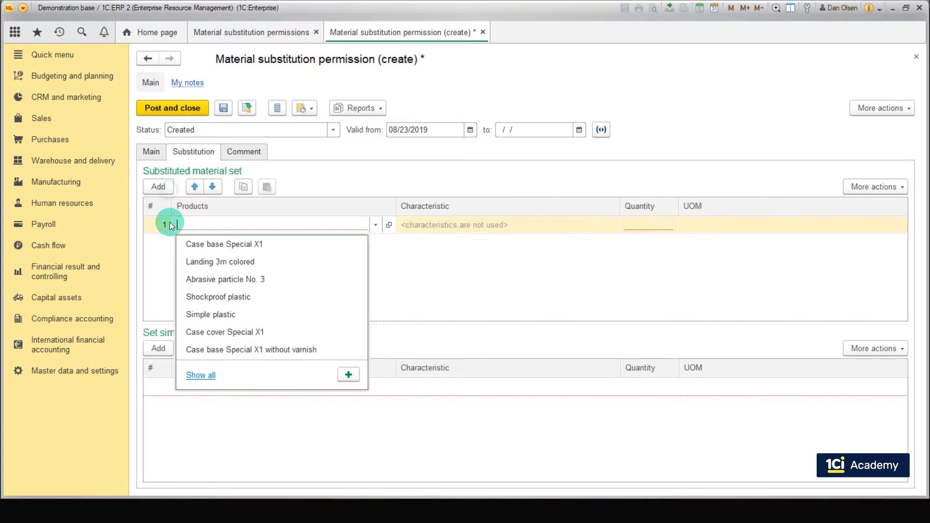
click(208, 373)
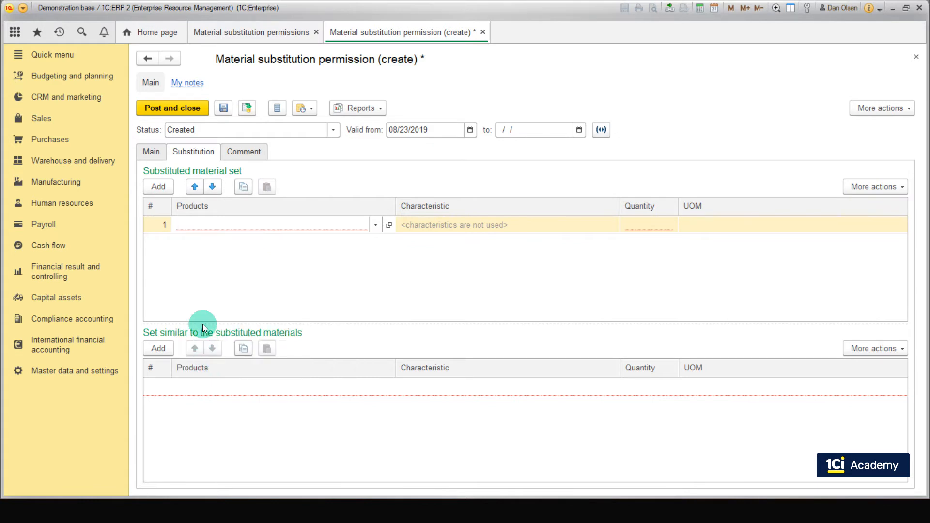
click(185, 199)
double_click(185, 199)
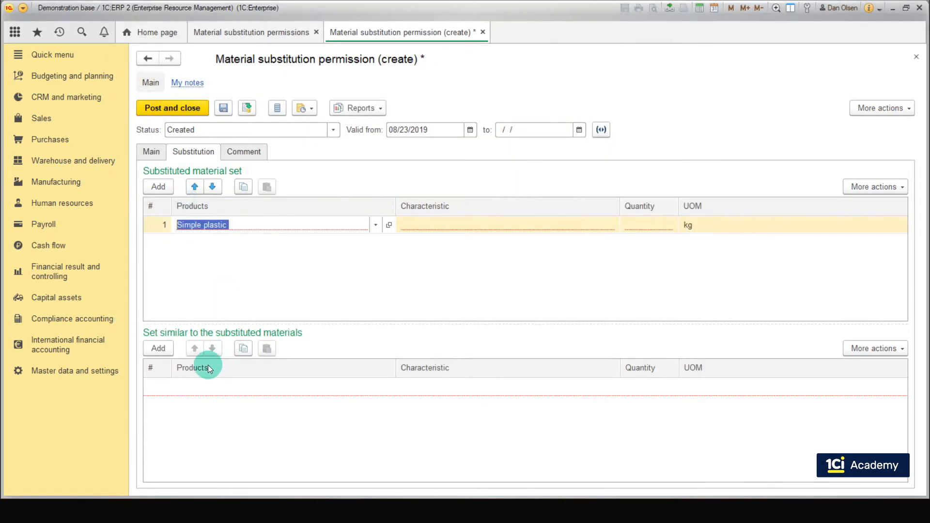
Add Shockproof plastic as a product in the set similar to the substituted materials
click(160, 348)
click(199, 362)
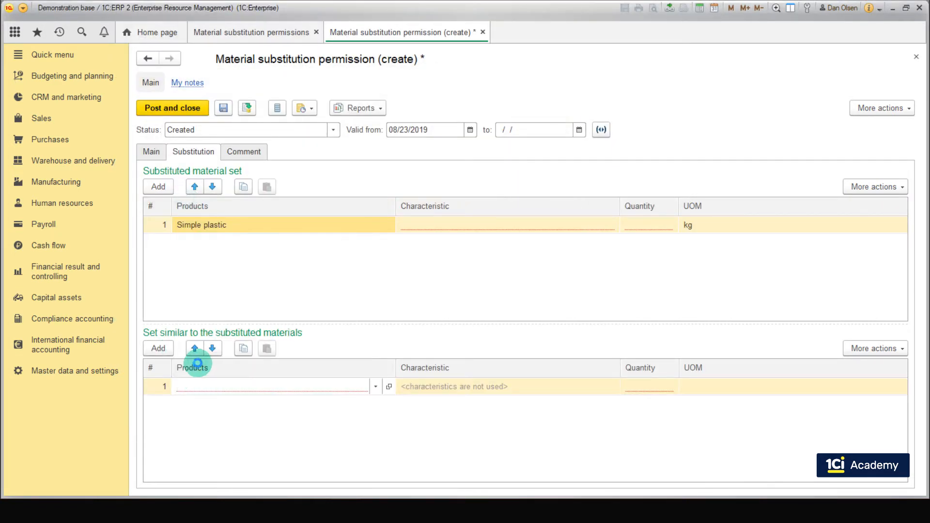
click(171, 191)
double_click(171, 191)
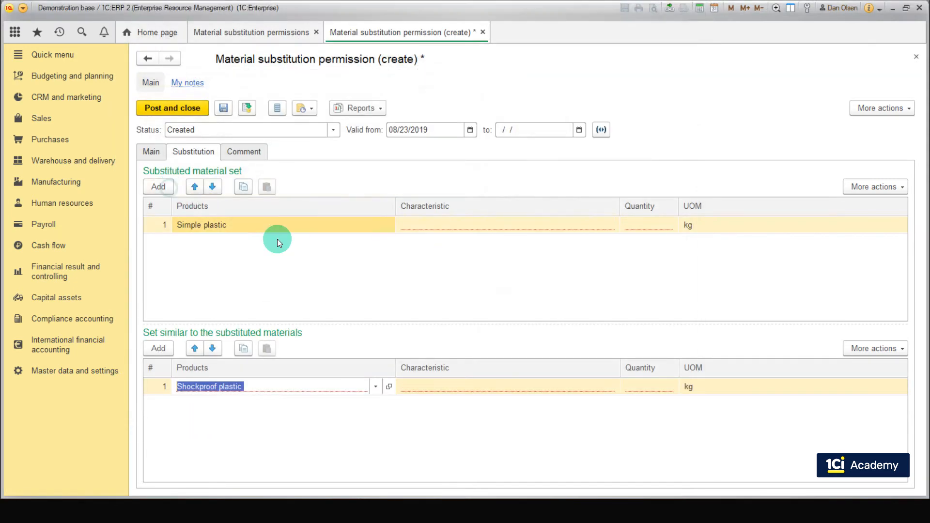
Set the characteristic to Black for both Simple plastic and Shockproof plastic
click(379, 258)
click(543, 229)
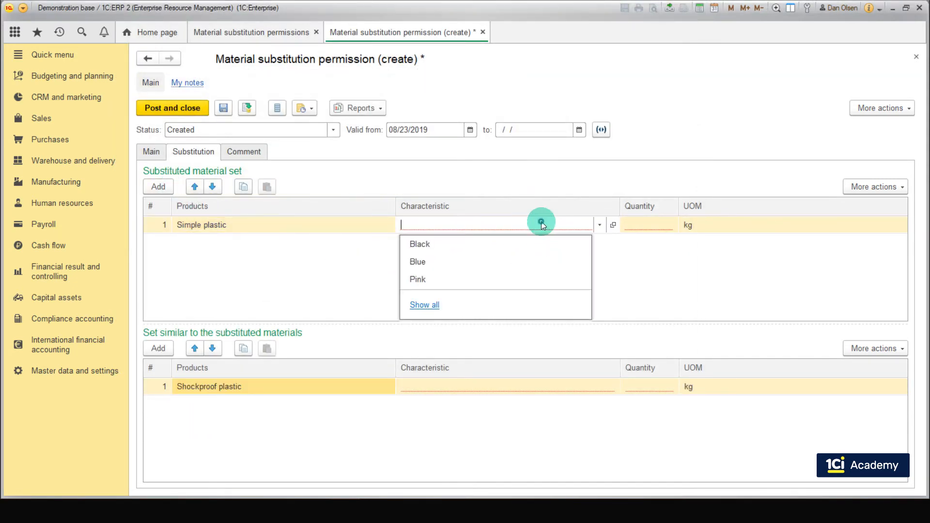
click(429, 303)
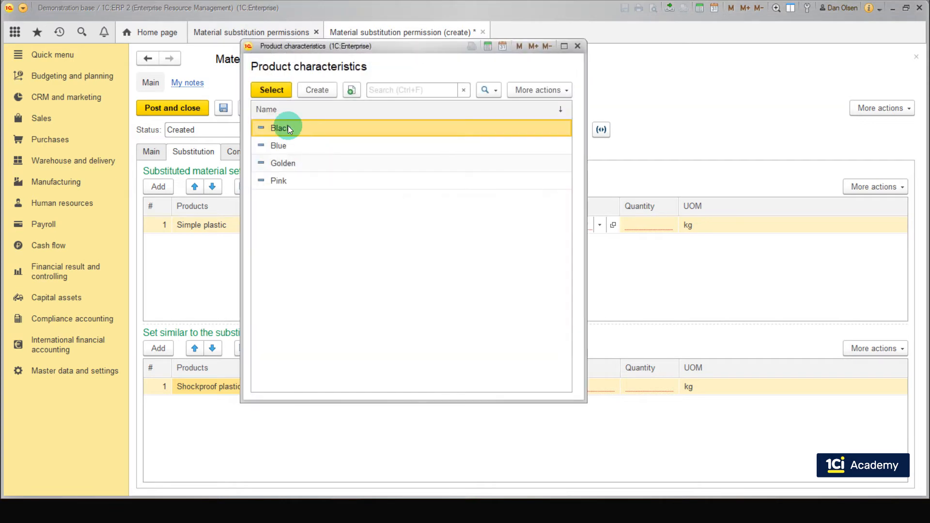
double_click(289, 126)
click(470, 384)
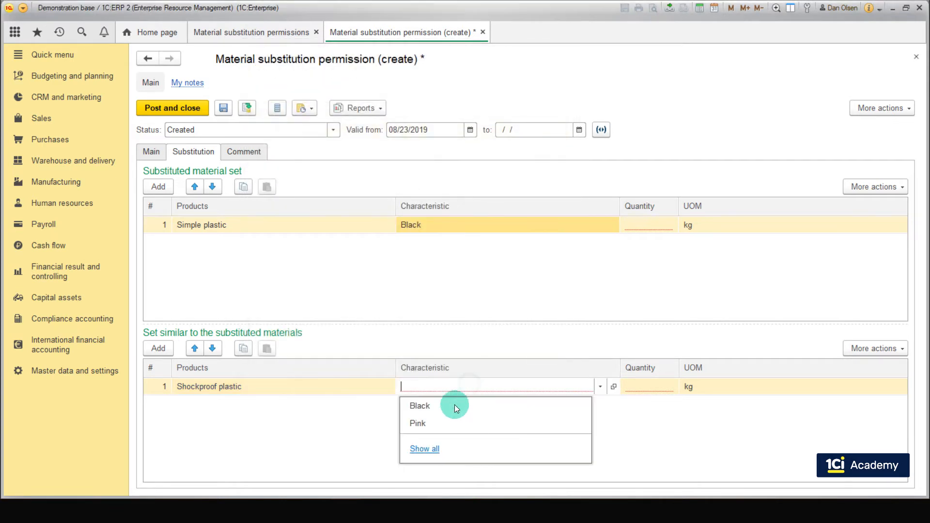
click(453, 405)
Set the quantity to 1 kg for both the substituted plastic and its replacement
click(637, 223)
text(1)
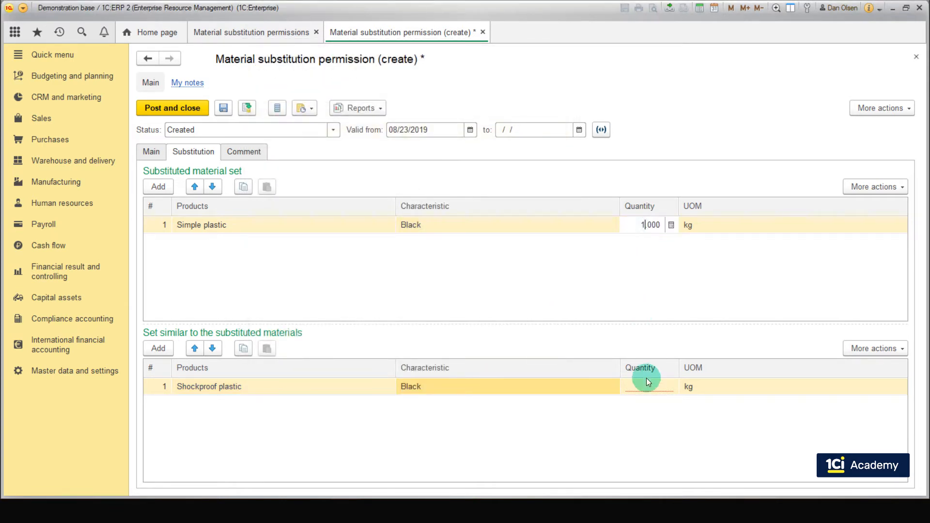
click(648, 386)
click(652, 388)
text(1)
click(602, 310)
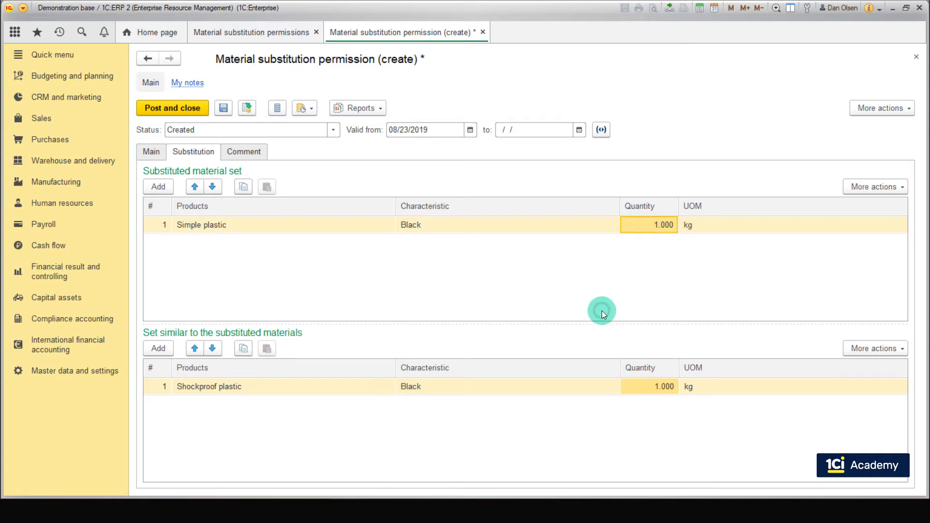
Set the material substitution permission's status to Confirmed, and post and close it
click(334, 129)
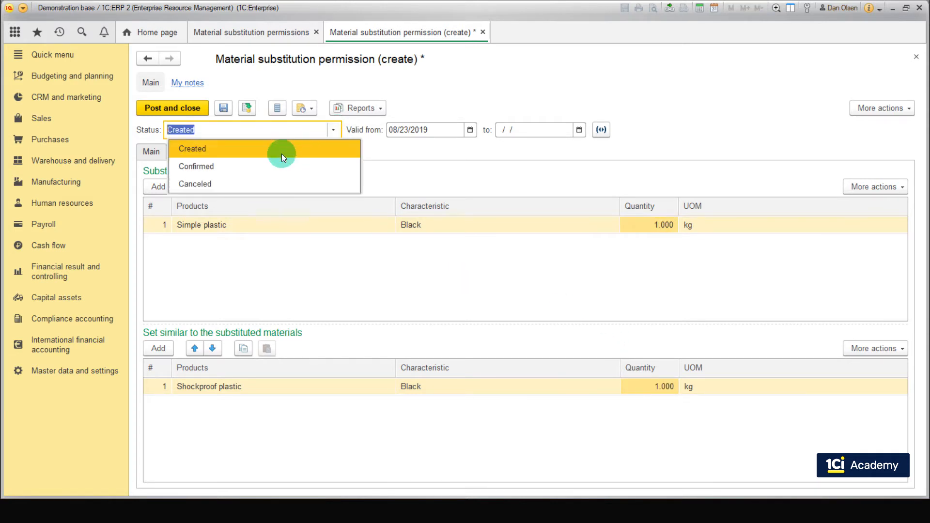
click(268, 166)
click(193, 111)
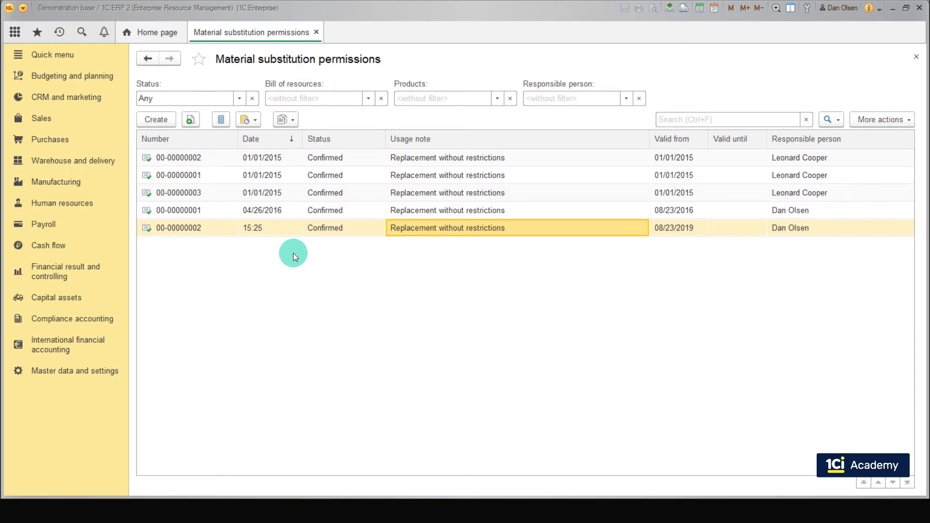
Create a new manufacturing route sheet with the description "Harness manufacturing"
click(59, 180)
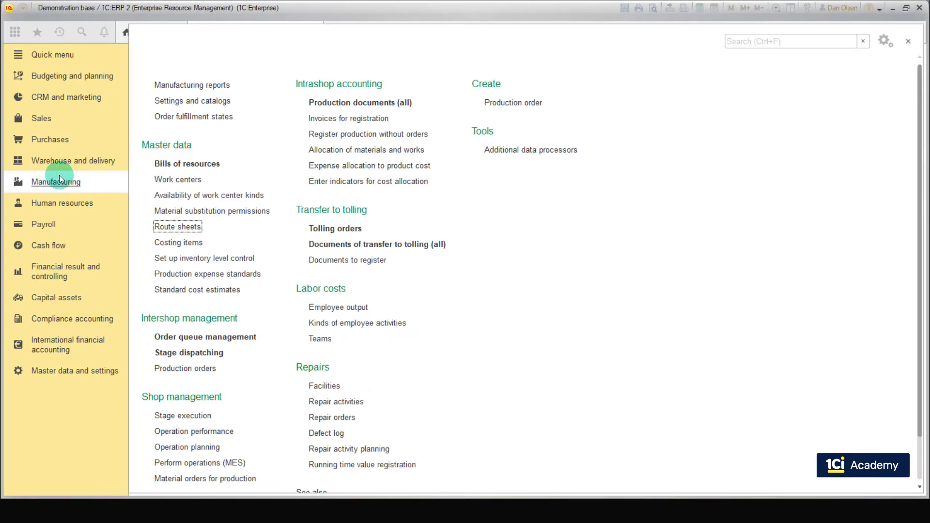
click(191, 226)
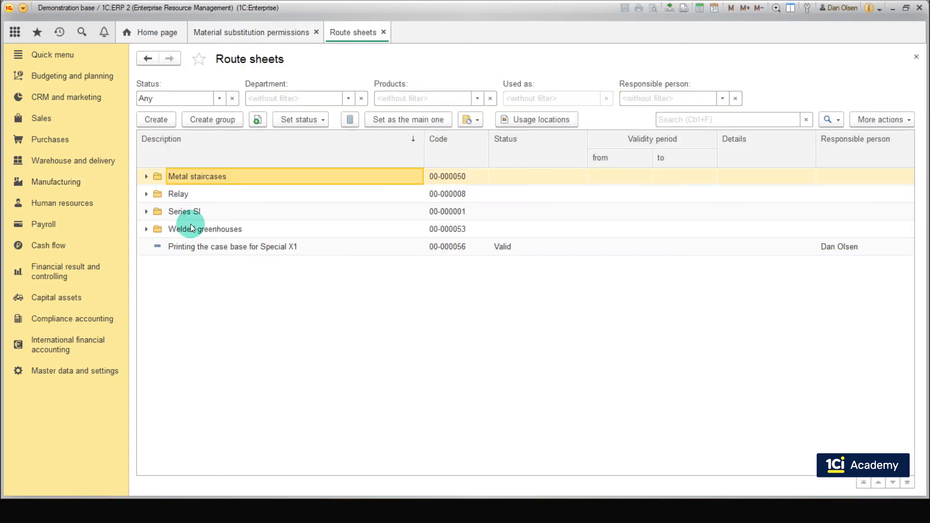
click(156, 119)
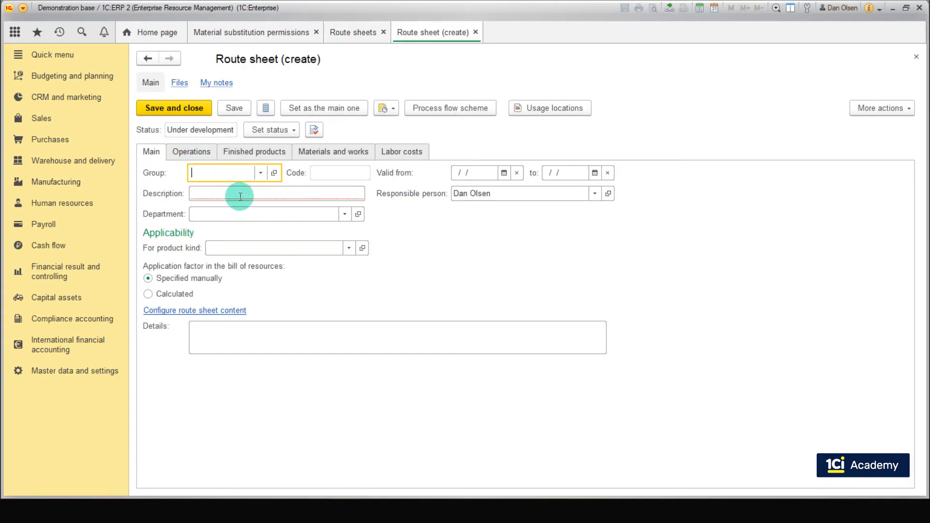
click(240, 195)
text(Harness manufacturing)
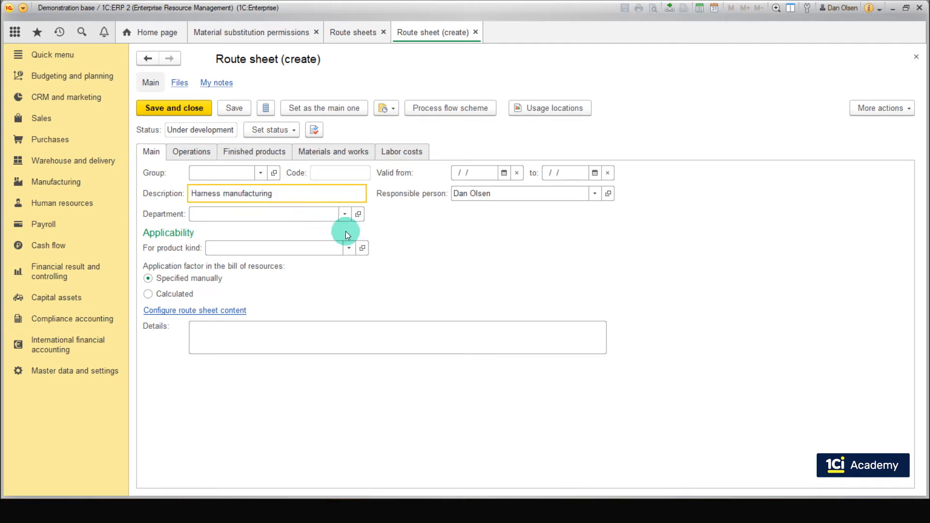
Assign the route sheet to department Workshop 2 and product kind "Purchased and other products", and save it
click(346, 214)
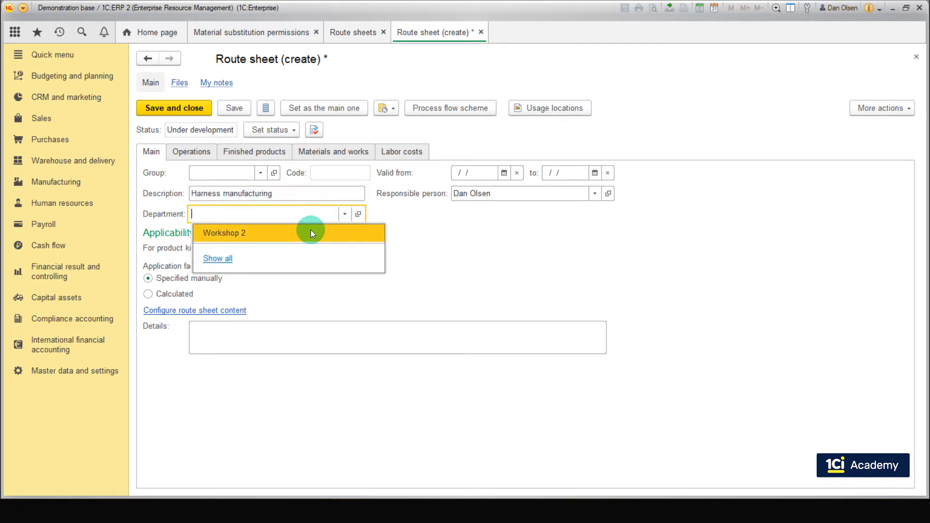
click(310, 233)
click(350, 249)
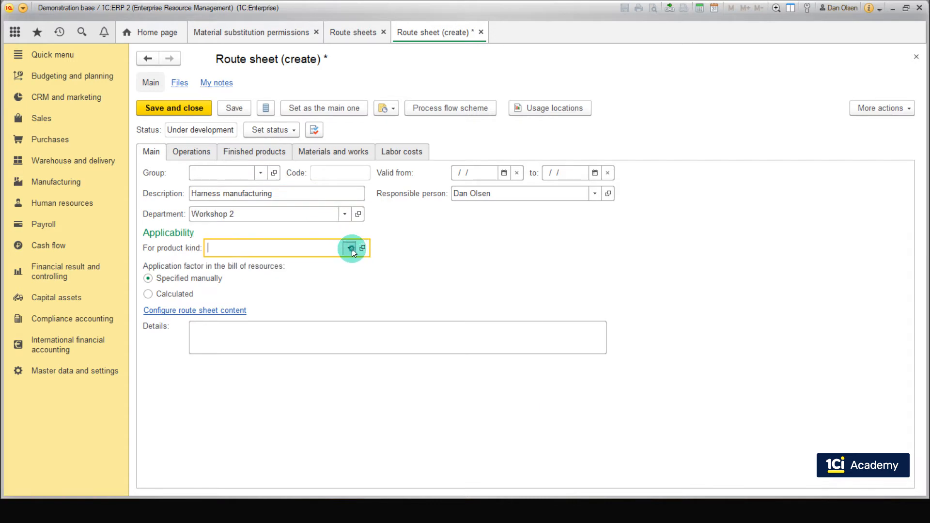
click(234, 310)
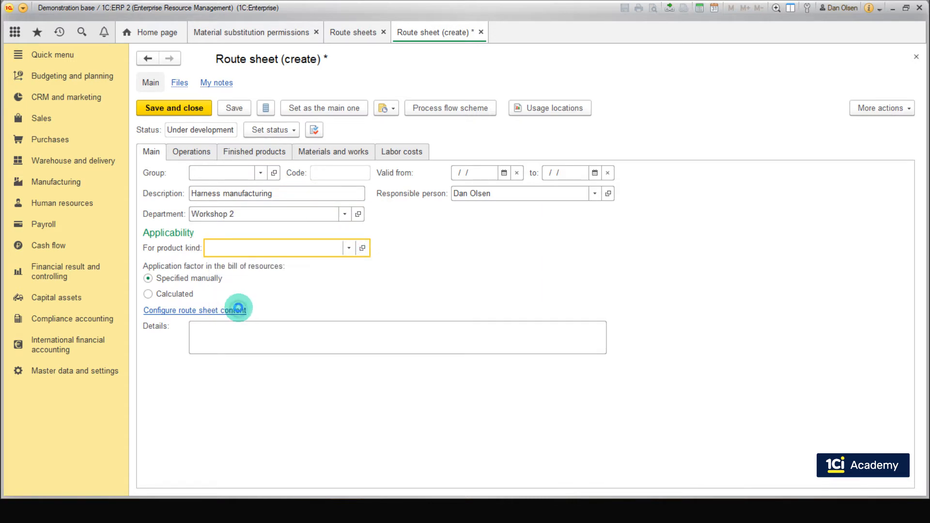
double_click(317, 254)
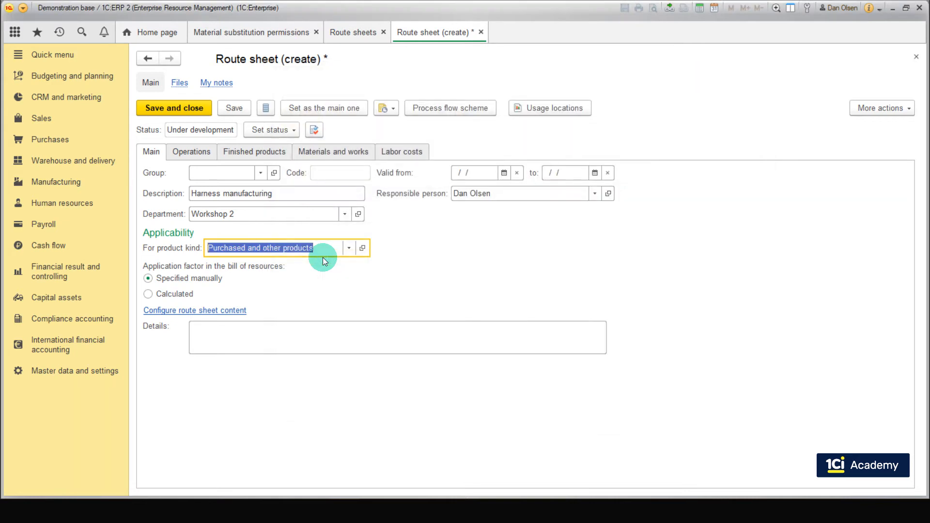
click(241, 107)
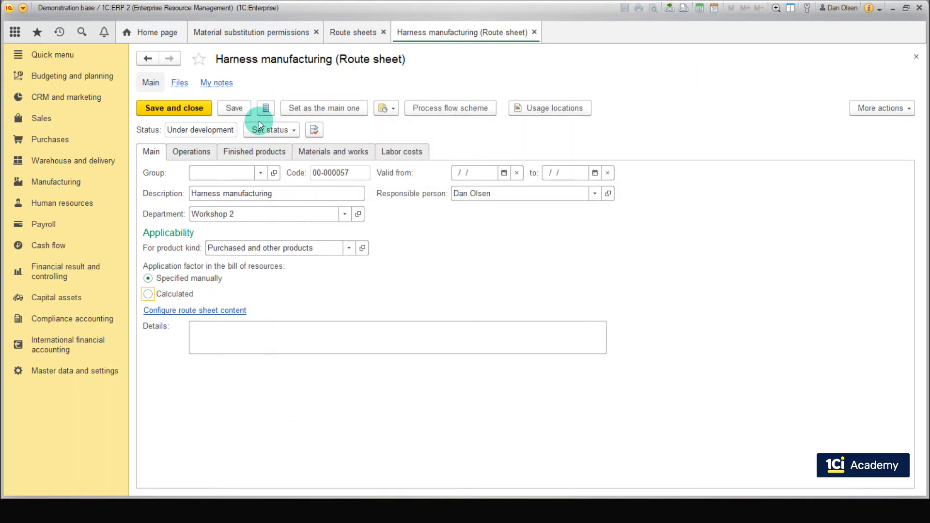
Add an operation to the Harness manufacturing route sheet with "The harness cutting machine" as its work center
click(209, 154)
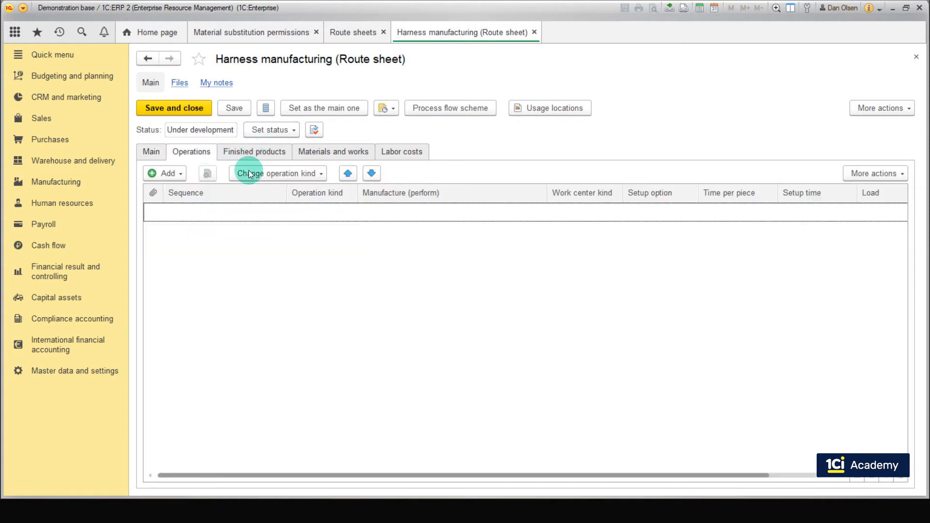
click(174, 182)
click(185, 191)
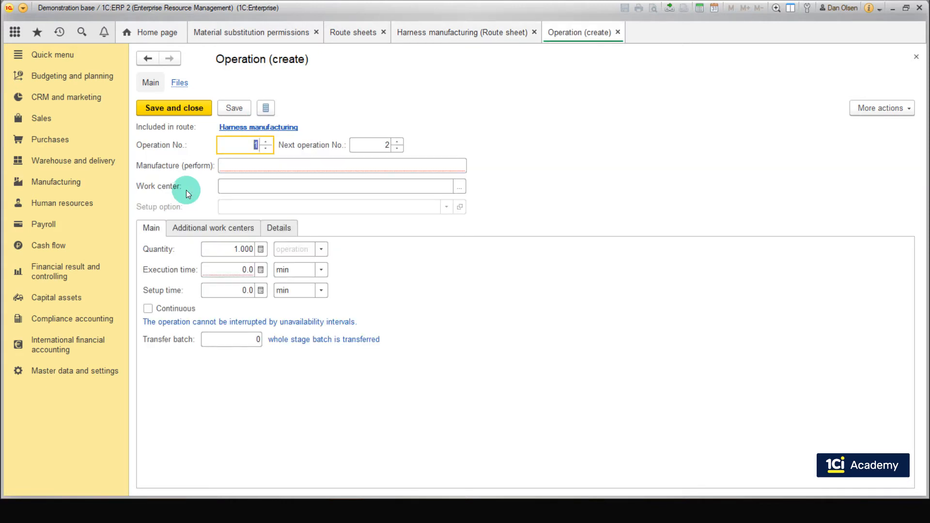
click(458, 186)
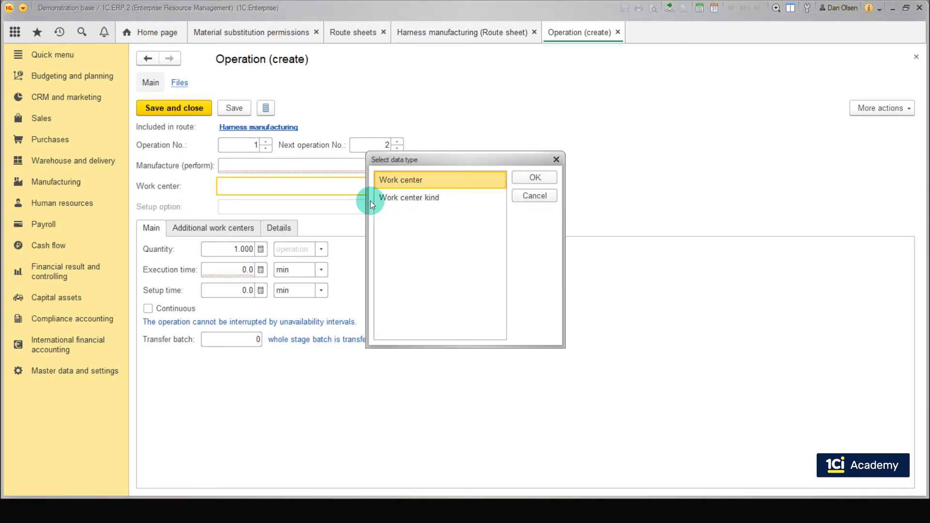
double_click(403, 180)
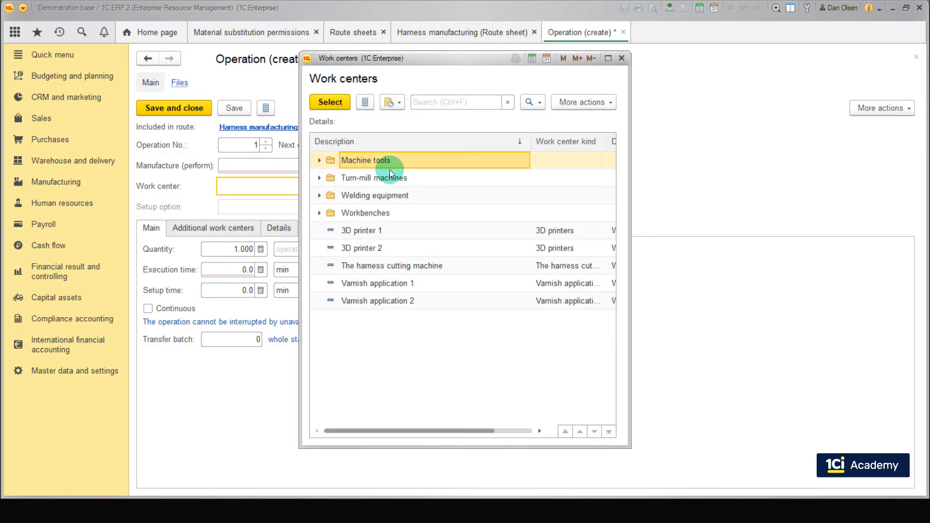
double_click(383, 266)
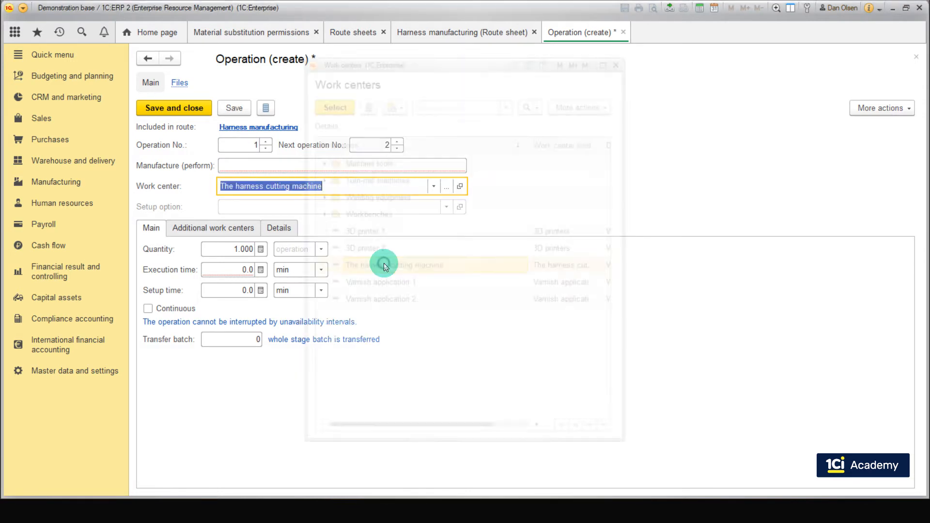
Name the operation "Cable cutting", set its execution time to 3 min, and save and close it
click(286, 164)
text(Cable cutting)
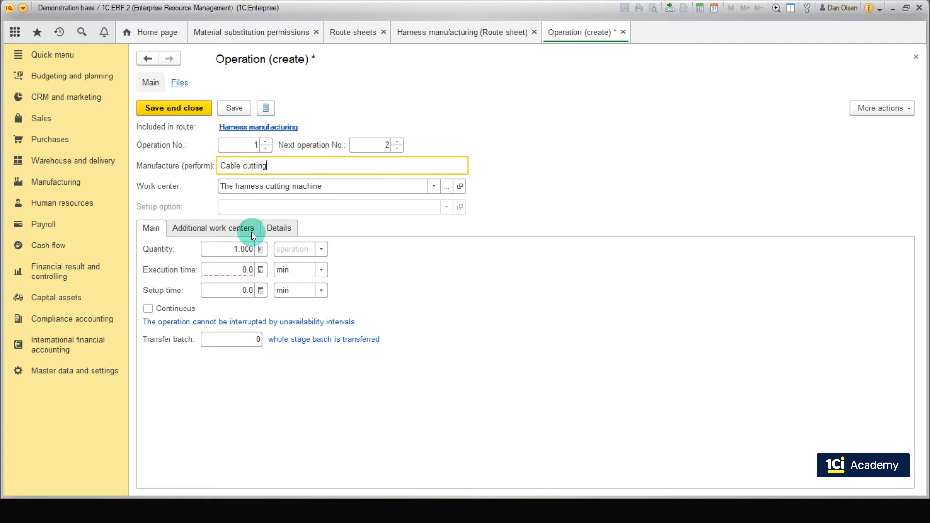
click(235, 268)
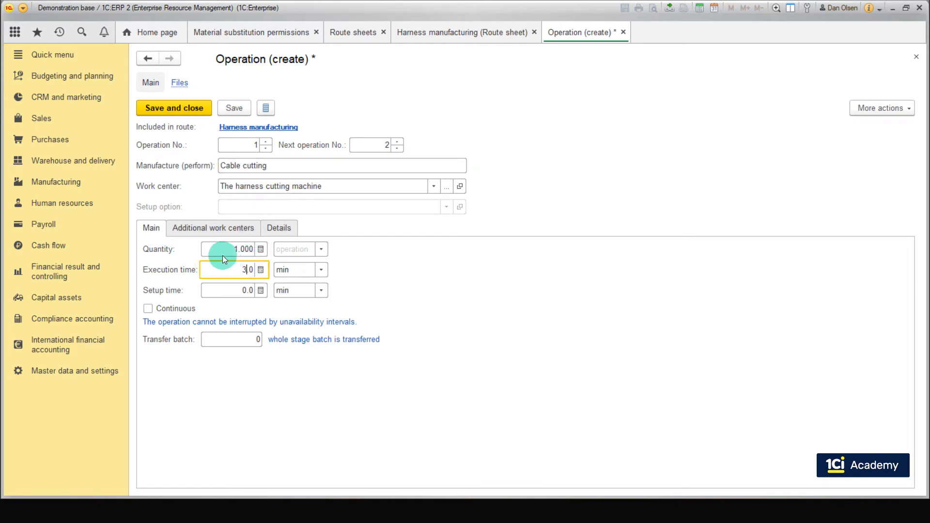
click(182, 110)
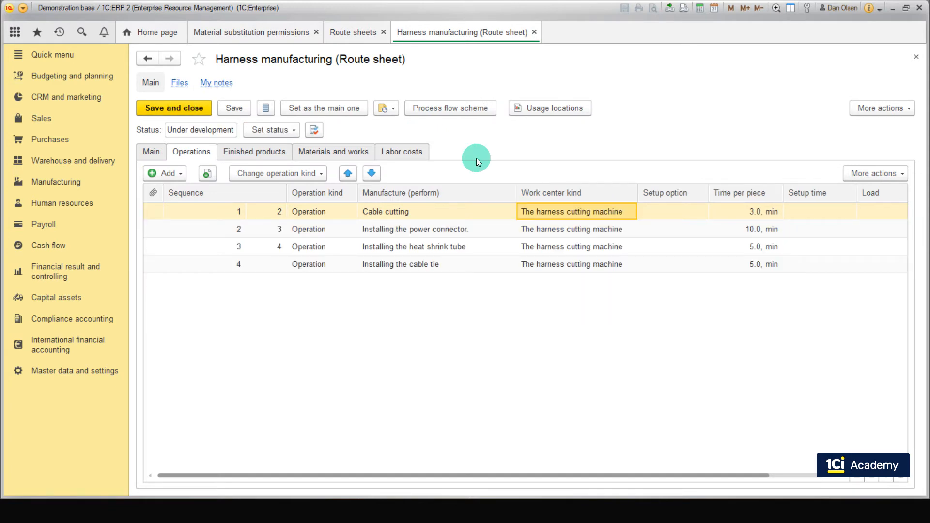
Review the names and times per piece of the power connector, heat shrink tube and cable tie operations
click(469, 231)
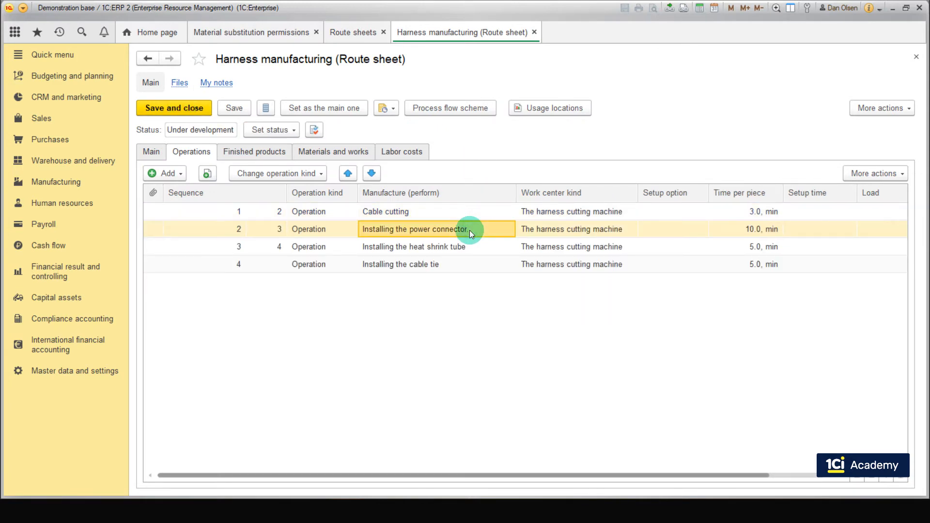
click(736, 231)
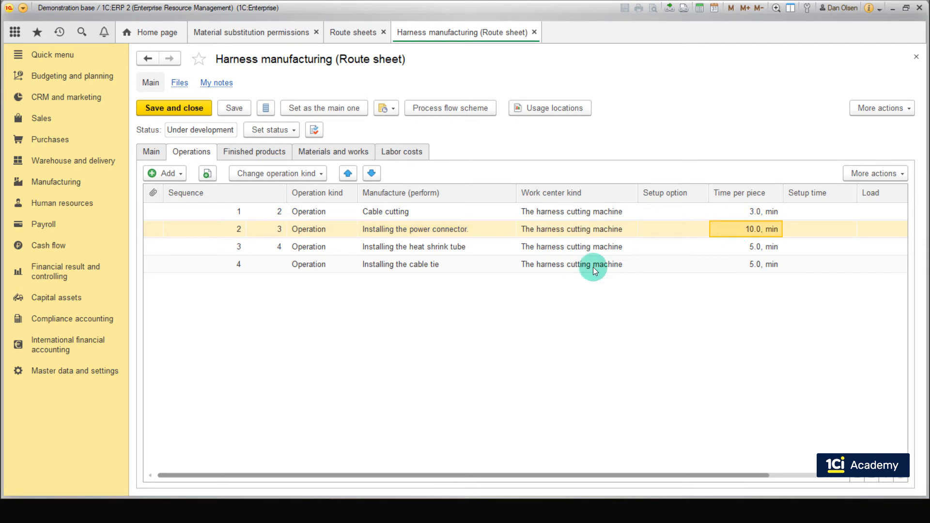
click(495, 250)
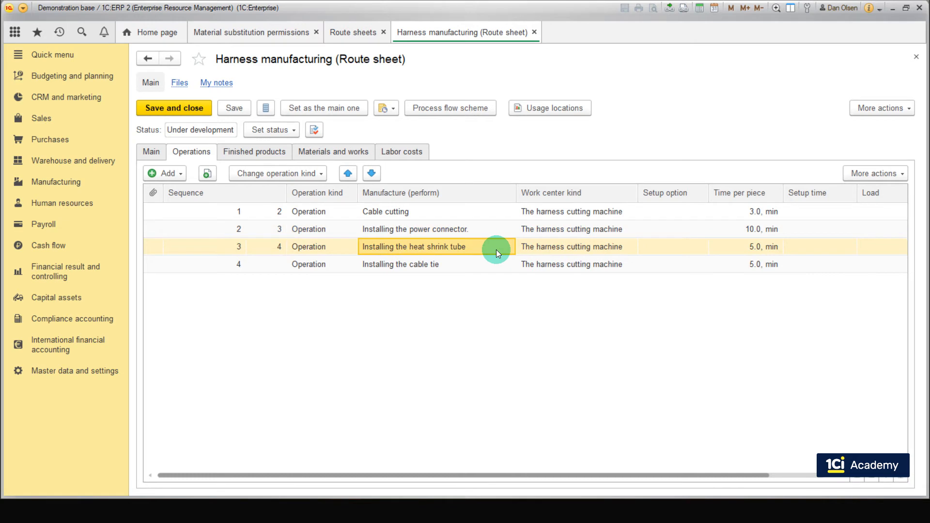
click(785, 250)
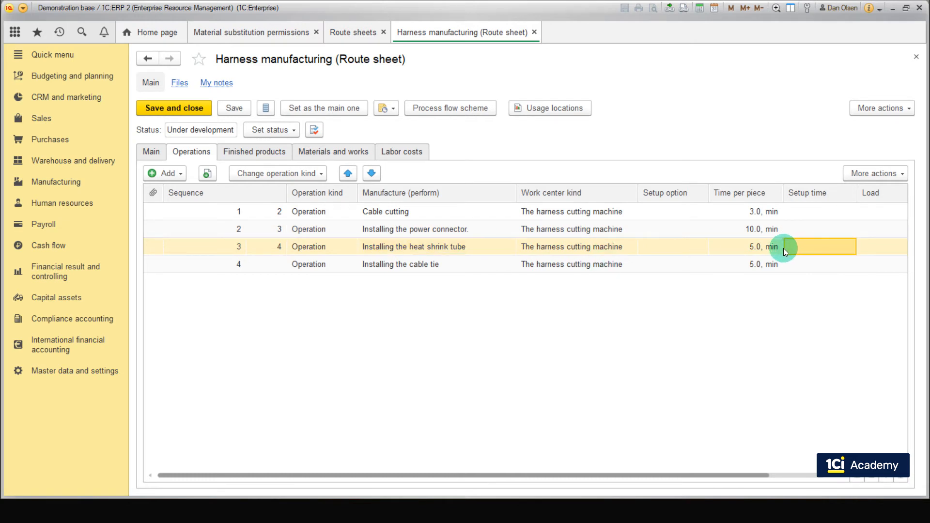
click(780, 249)
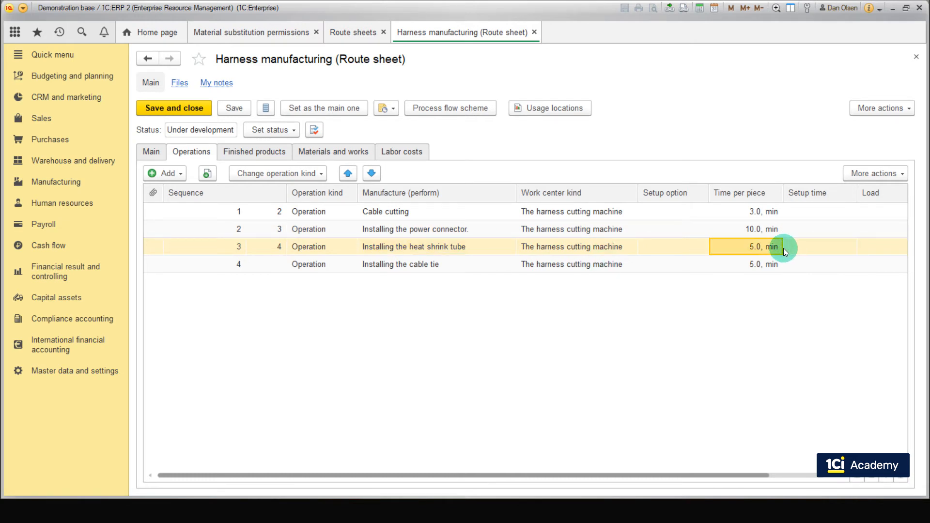
click(445, 272)
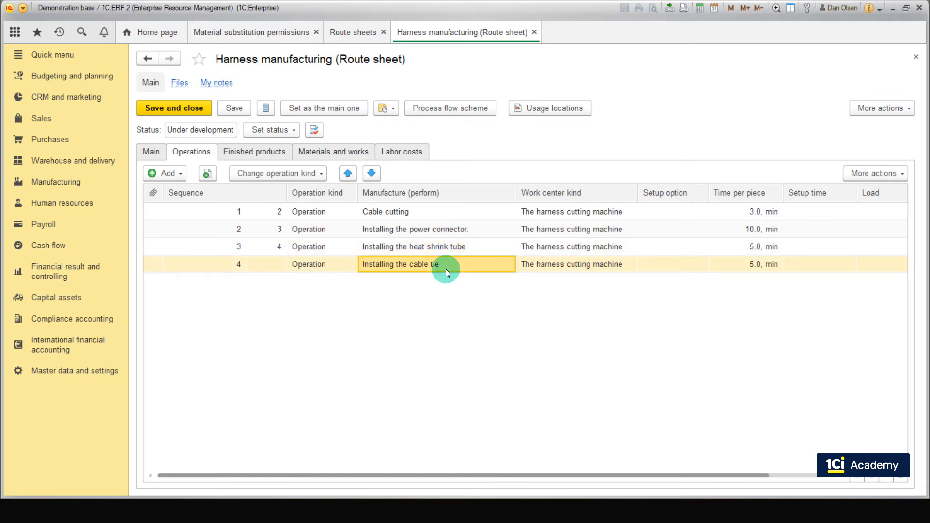
Check the cable tie operation's time per piece, and review the quantities and operations of the flexible cable and heat shrink tube materials
click(746, 268)
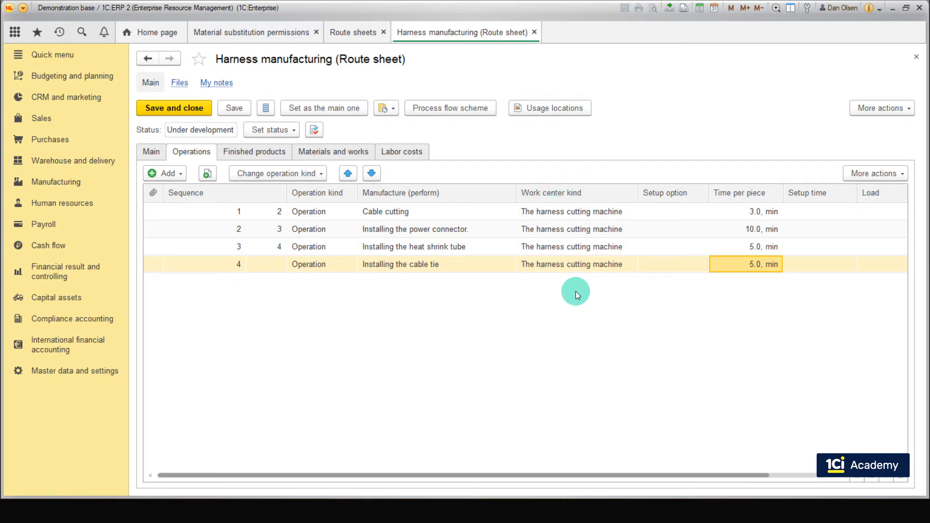
click(333, 151)
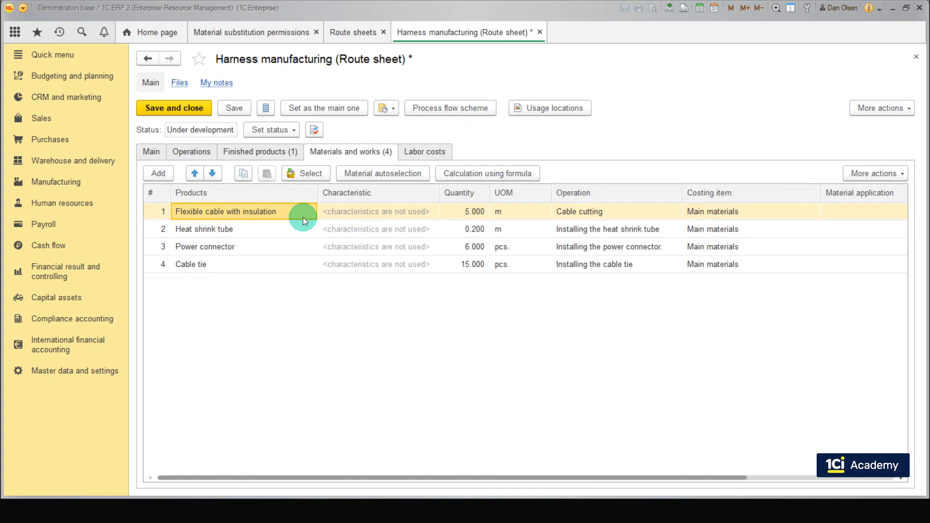
click(457, 215)
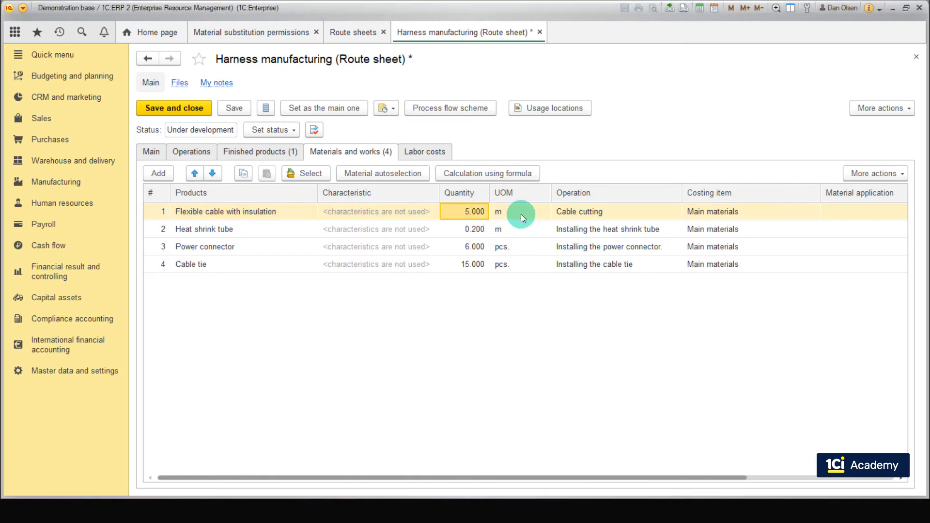
click(561, 211)
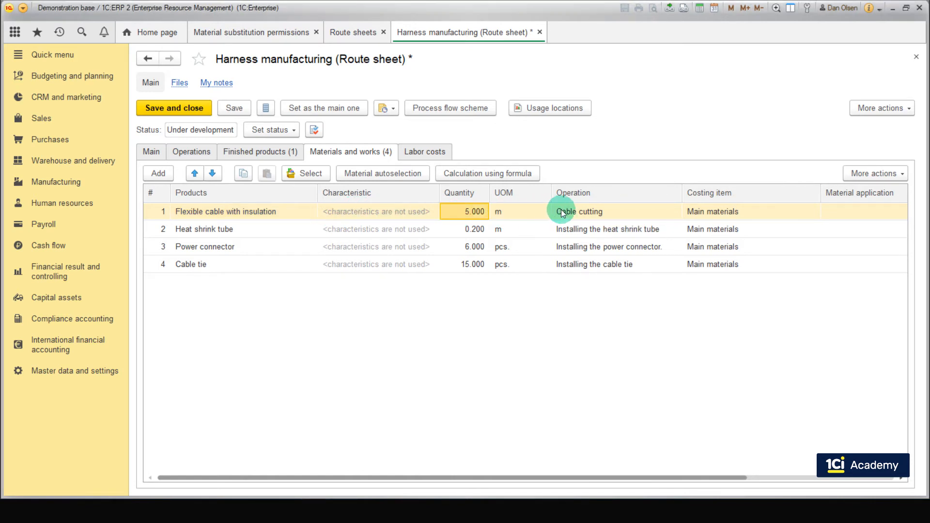
click(244, 232)
click(456, 232)
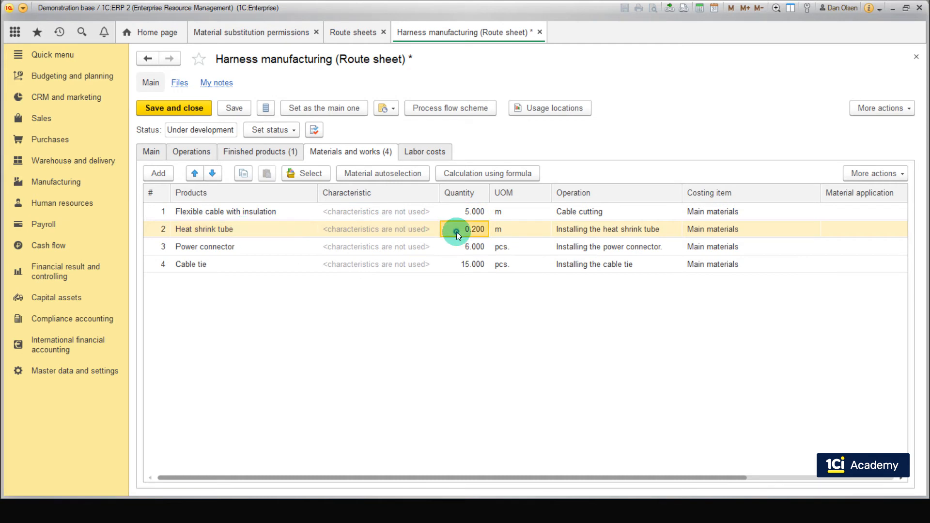
click(569, 228)
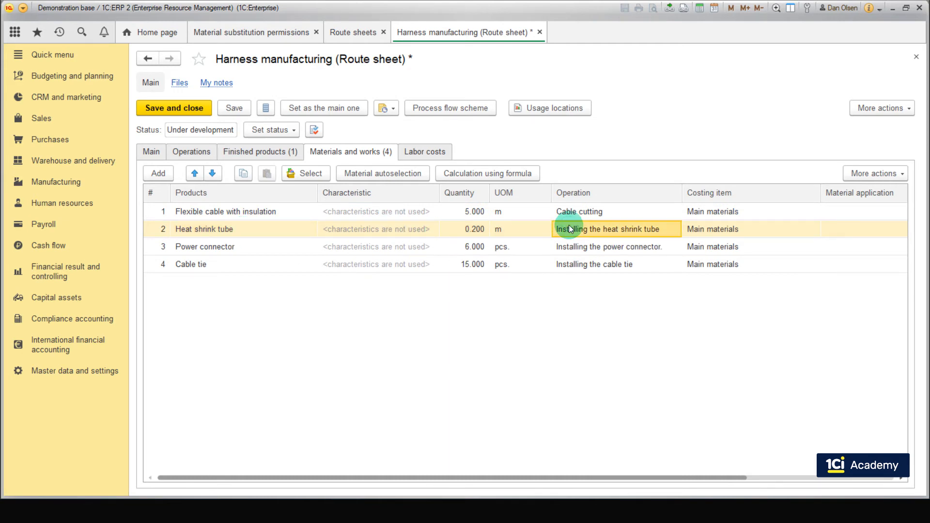
Review the quantities and assigned operations of the power connector and cable tie materials
click(257, 247)
click(455, 243)
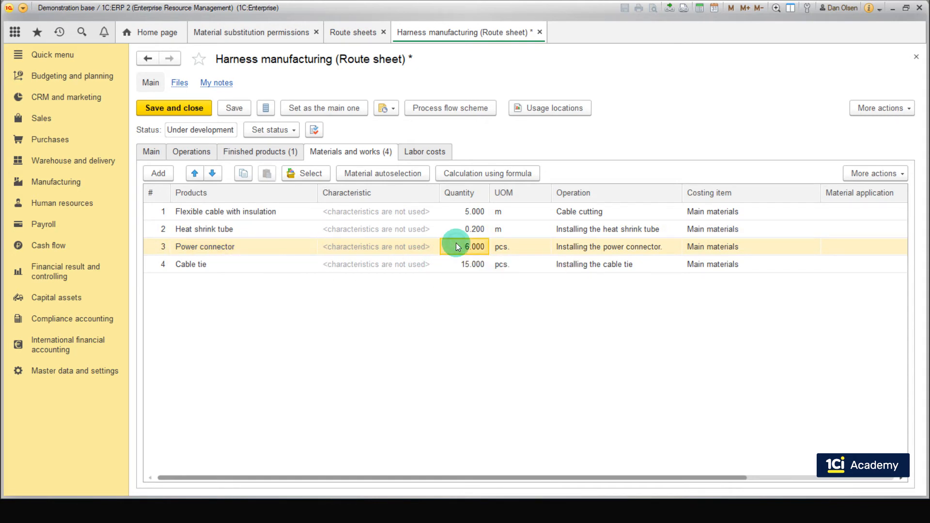
click(551, 249)
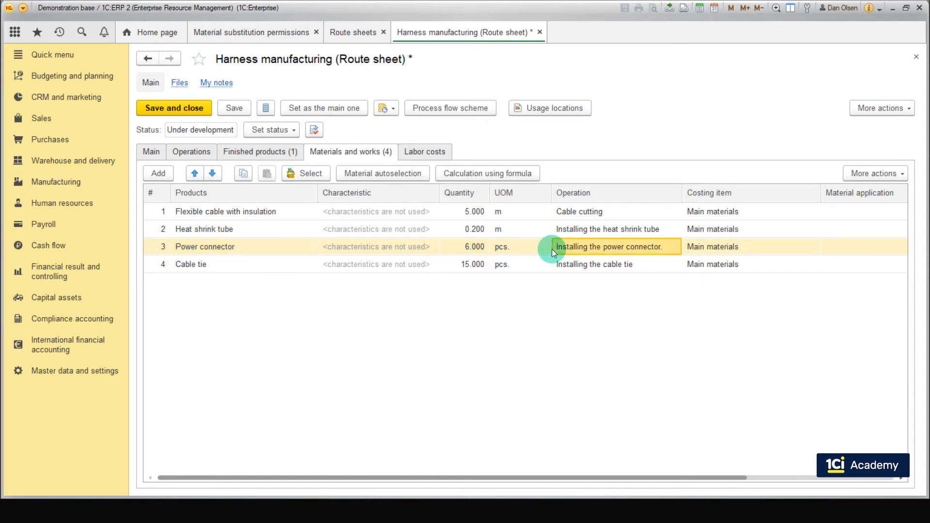
click(248, 264)
click(472, 264)
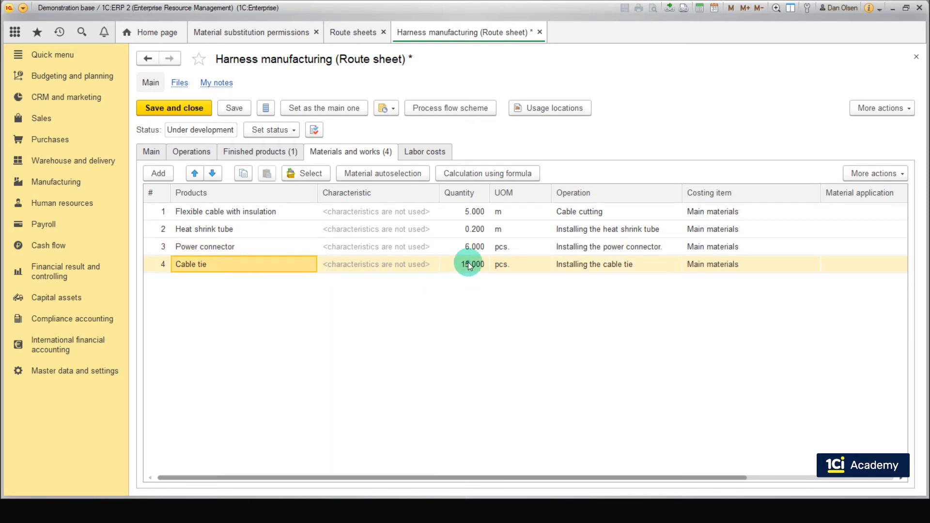
click(592, 263)
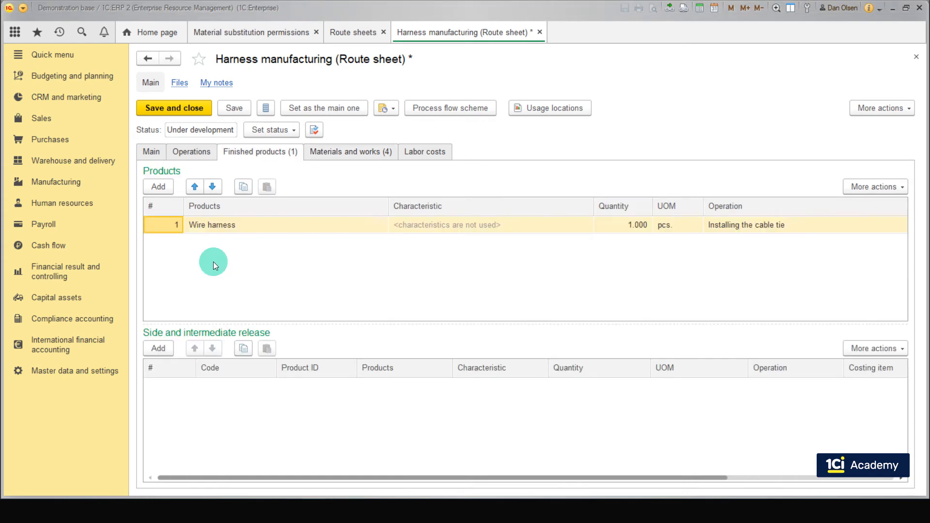
Examine the quantity and operation of the Wire harness product and the Cable fittings side release, including the latter's costing item
click(247, 231)
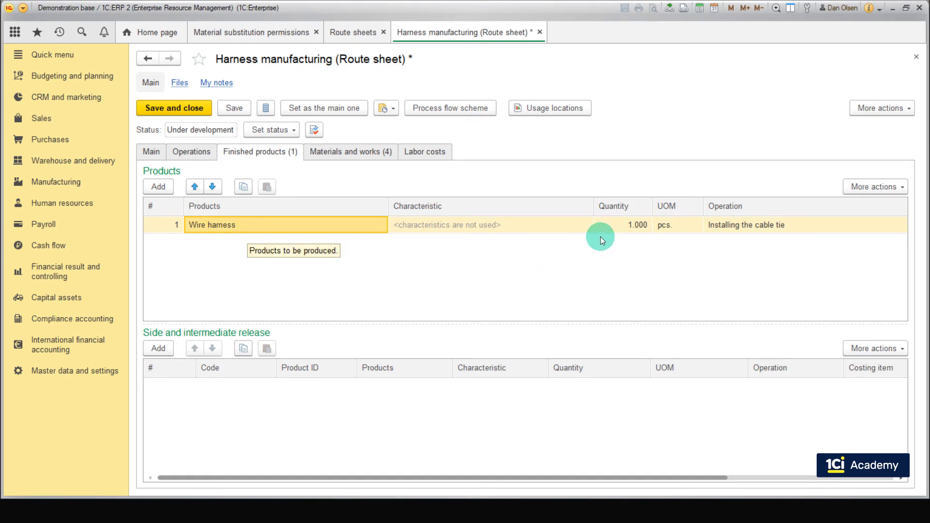
click(606, 226)
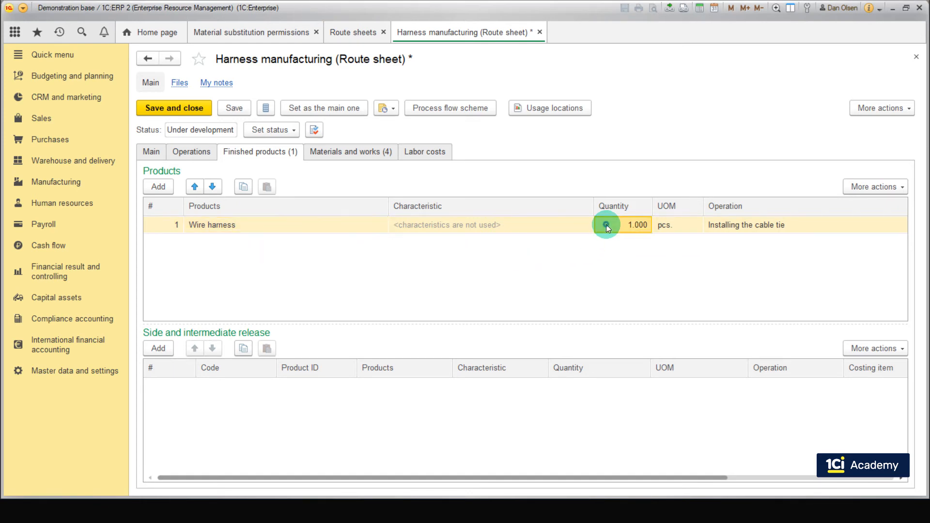
click(706, 229)
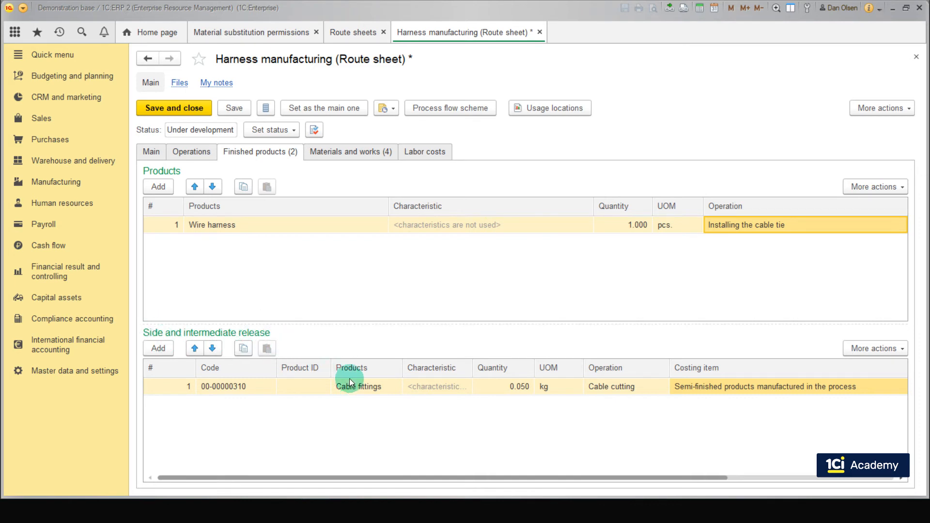
click(364, 391)
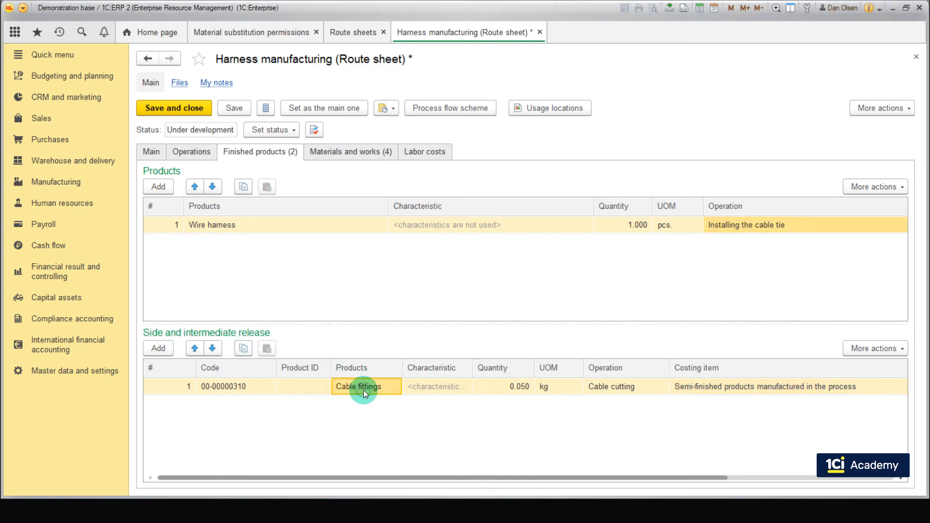
click(502, 391)
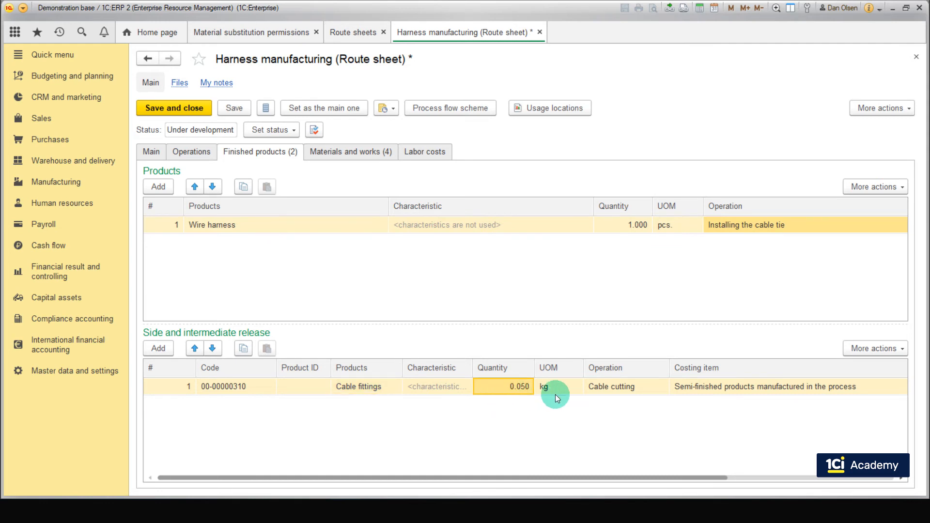
click(590, 387)
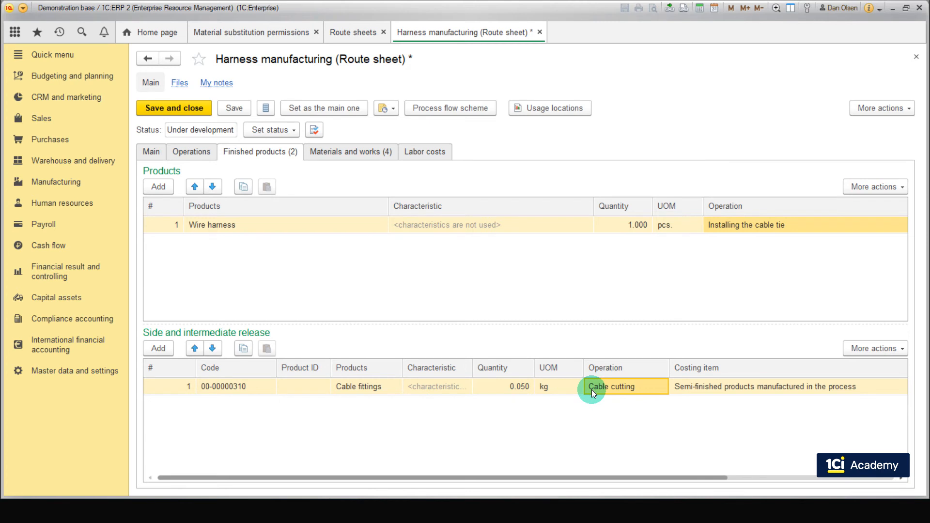
click(682, 392)
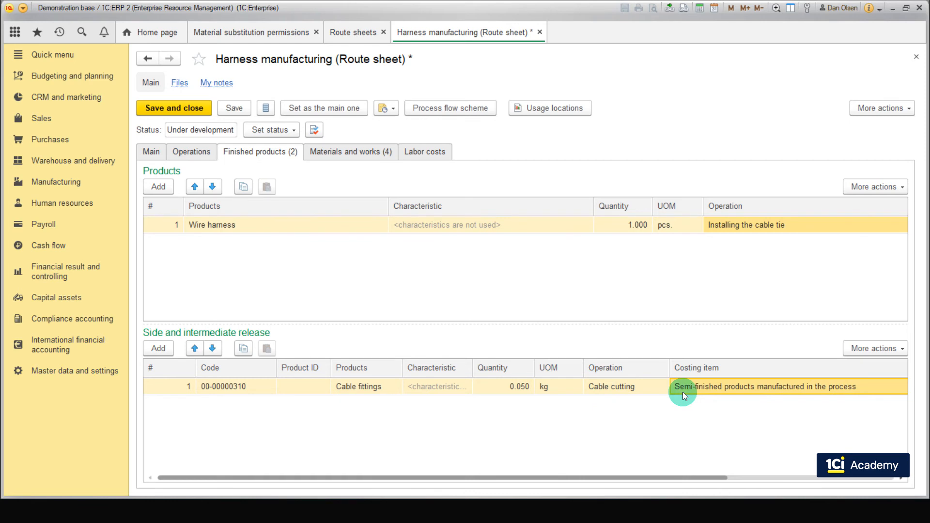
key(Tab)
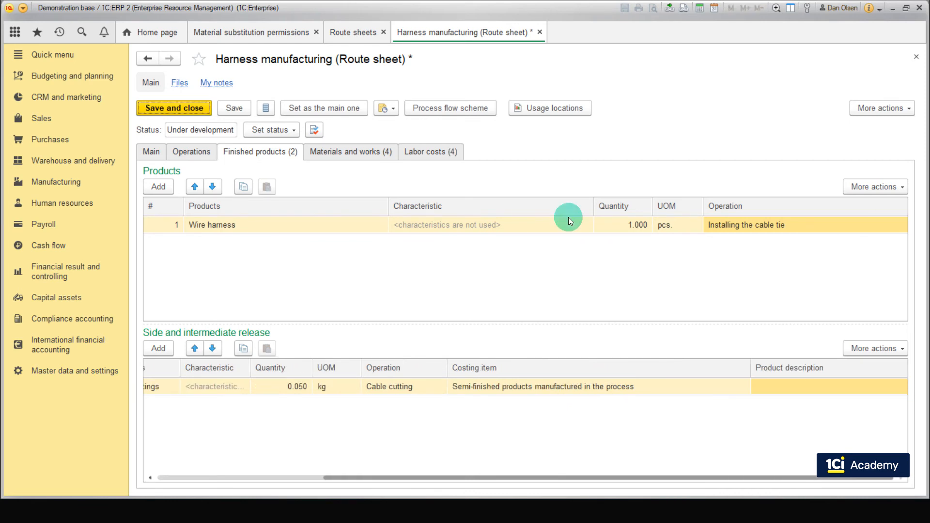
Examine the route sheet's labor costs, including the Harness manufacturing work kind, and compare their quantities with the operation times
click(455, 154)
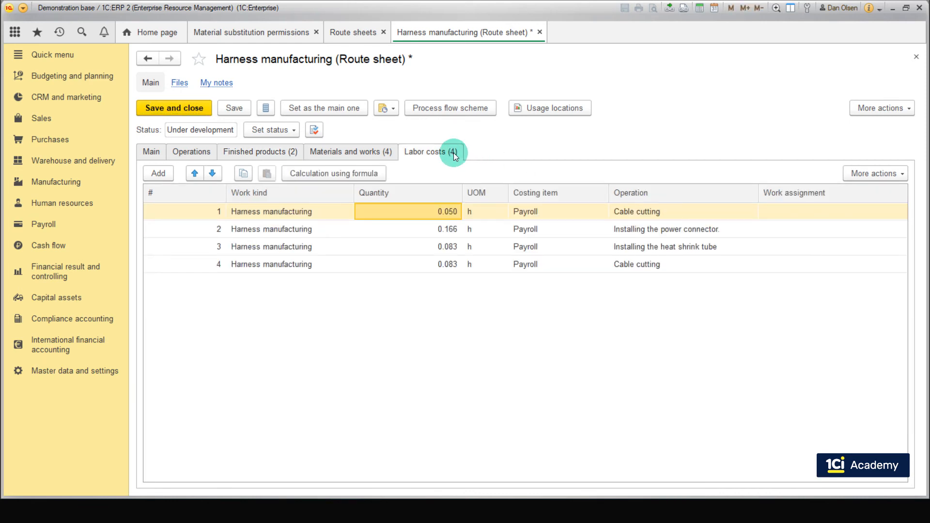
double_click(348, 211)
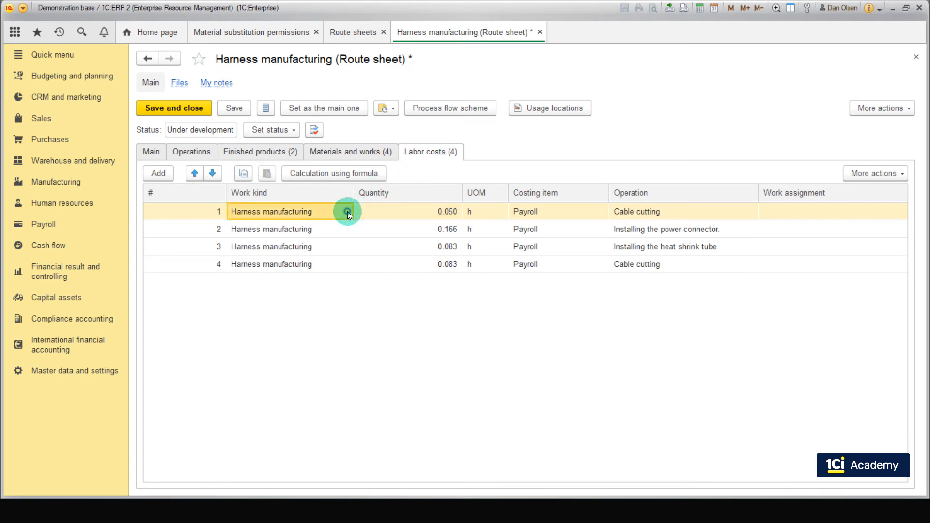
click(348, 211)
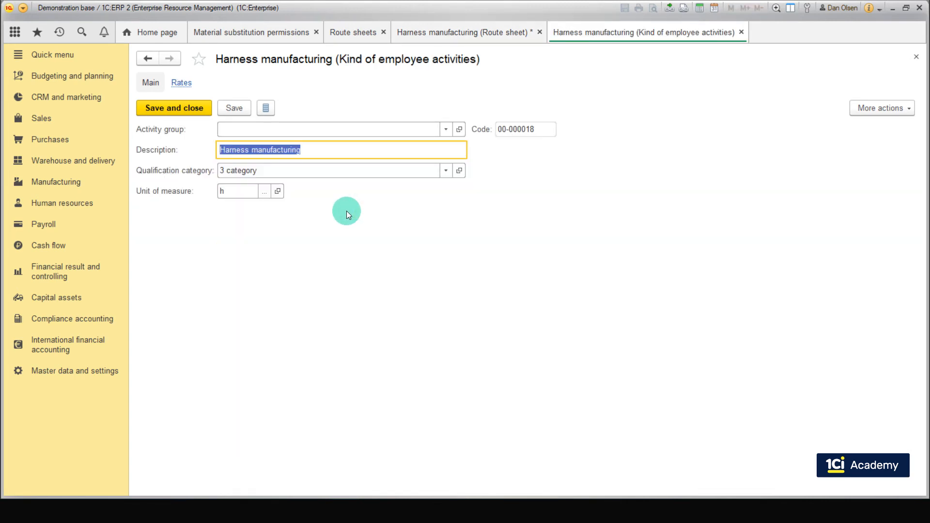
key(Escape)
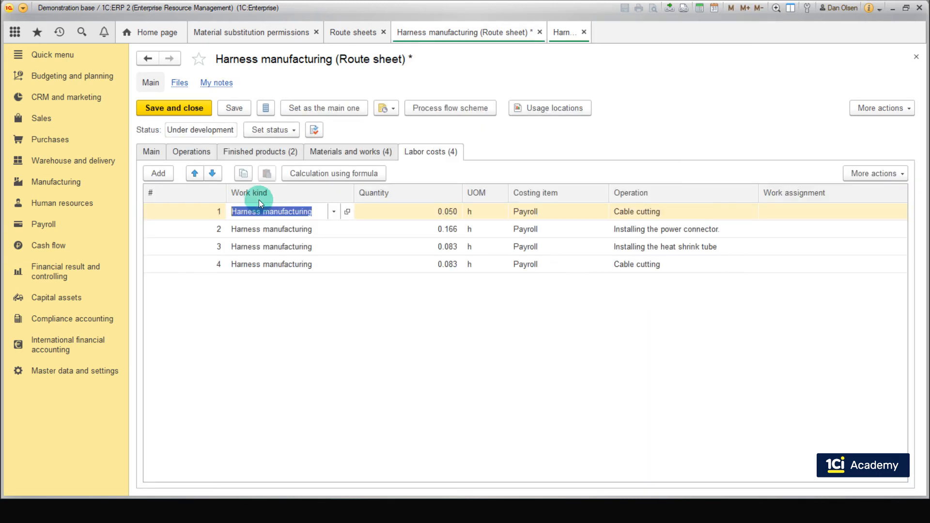
click(406, 227)
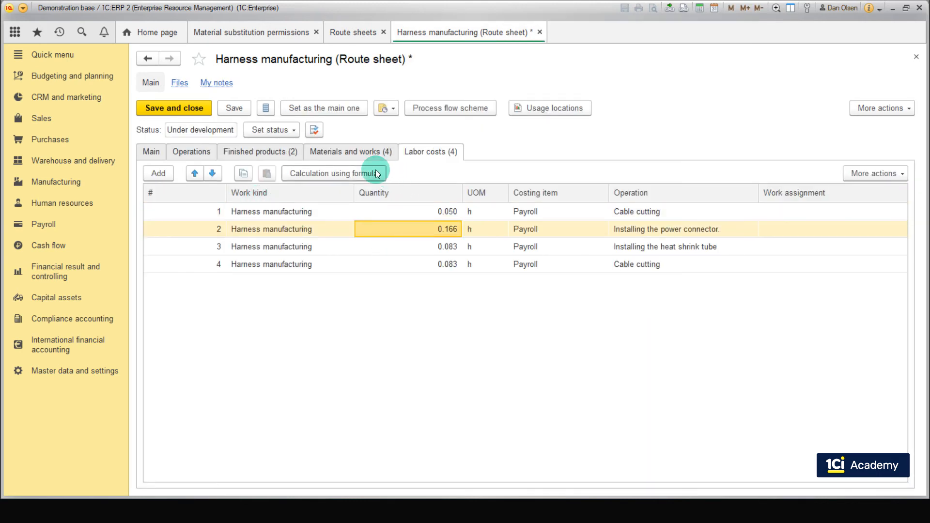
click(189, 152)
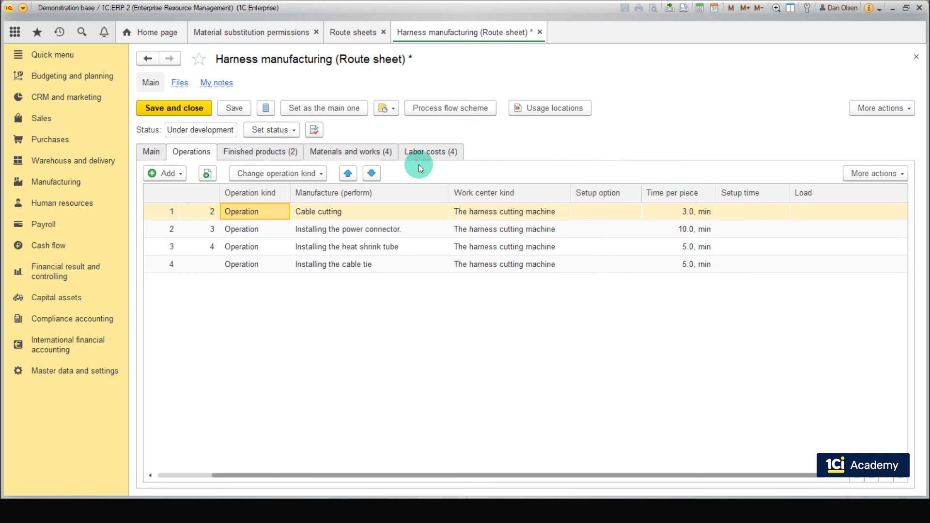
click(348, 152)
click(426, 152)
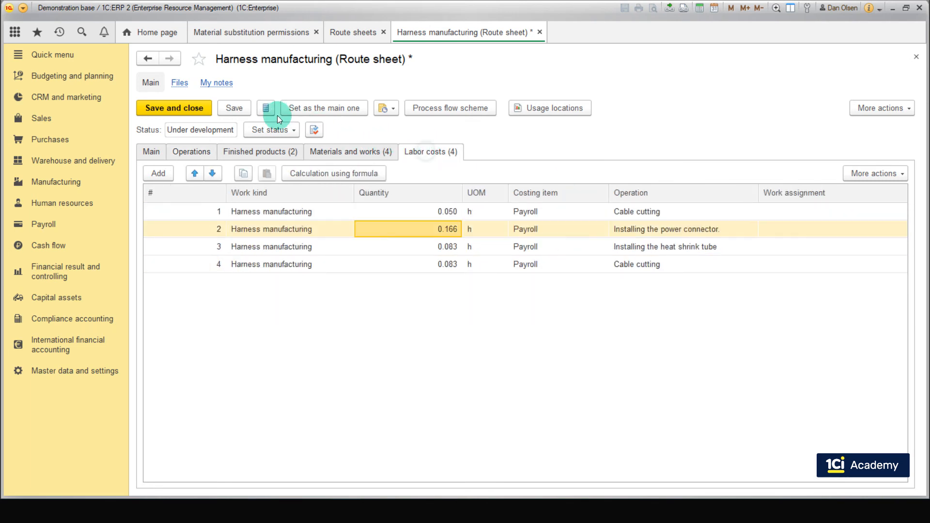
Set the Harness manufacturing route sheet's status to Valid and save it
click(276, 129)
click(298, 162)
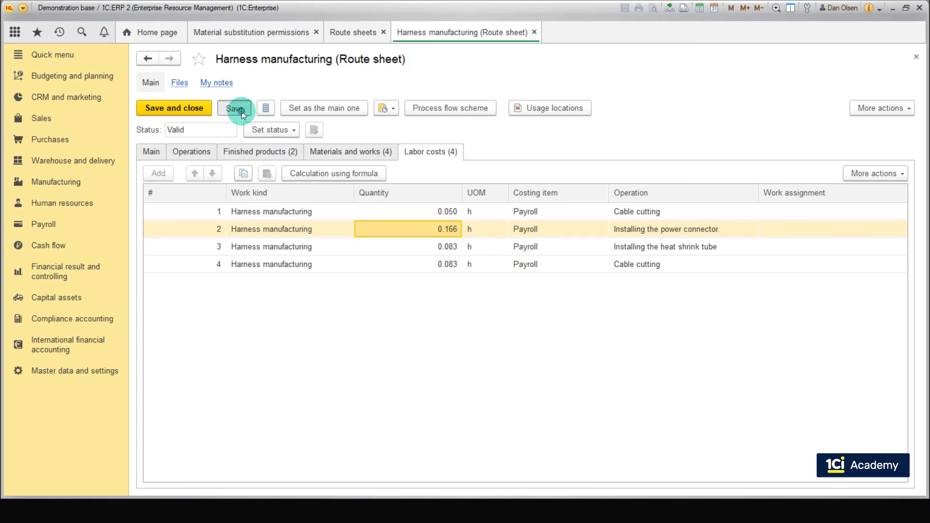
click(234, 108)
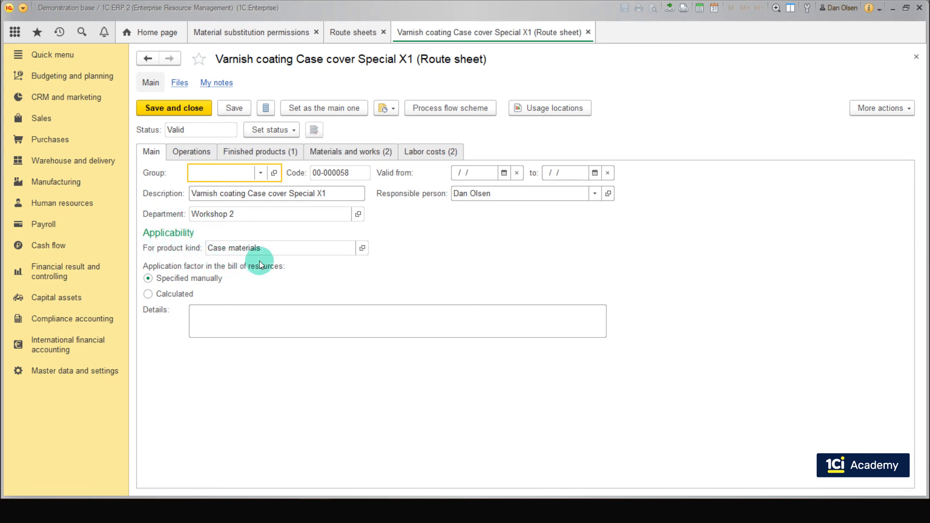
Review the varnish preparation and application operations and their times in the Varnish coating Case cover Special X1 route sheet
click(212, 153)
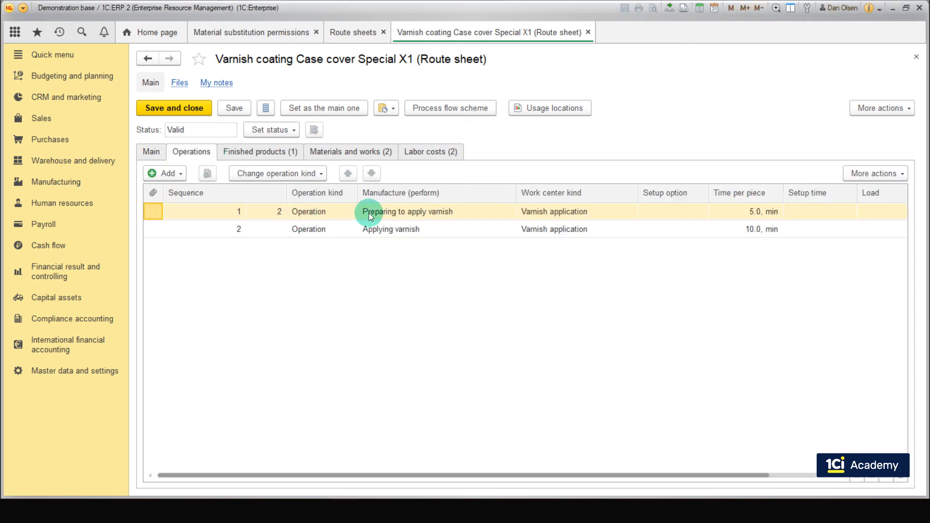
click(367, 216)
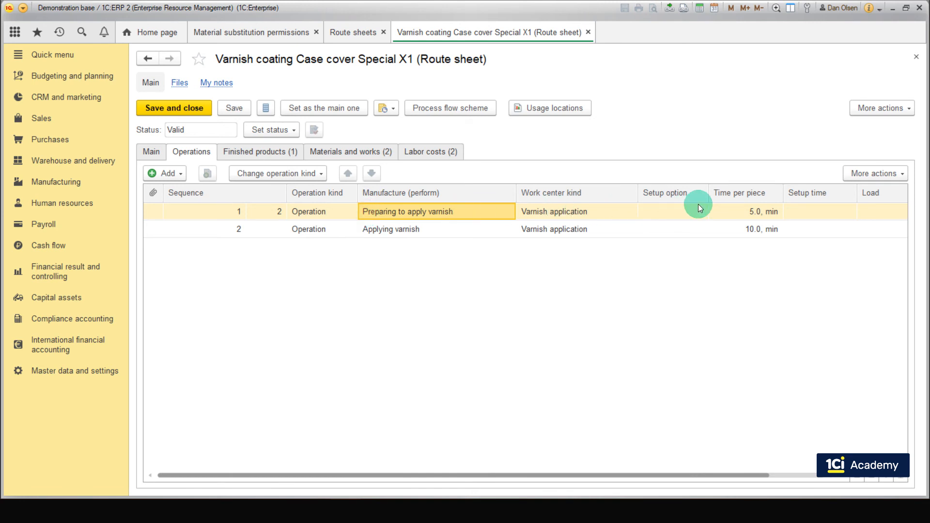
click(720, 214)
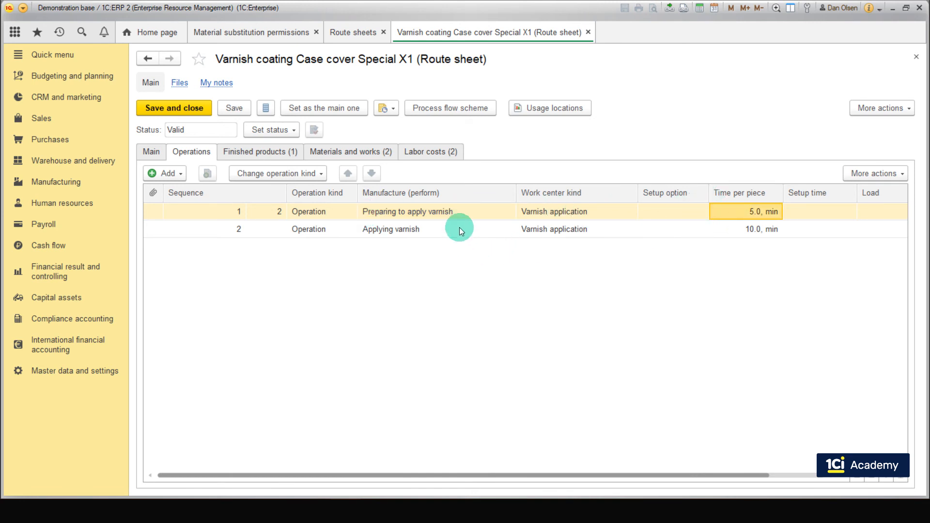
click(459, 231)
click(726, 232)
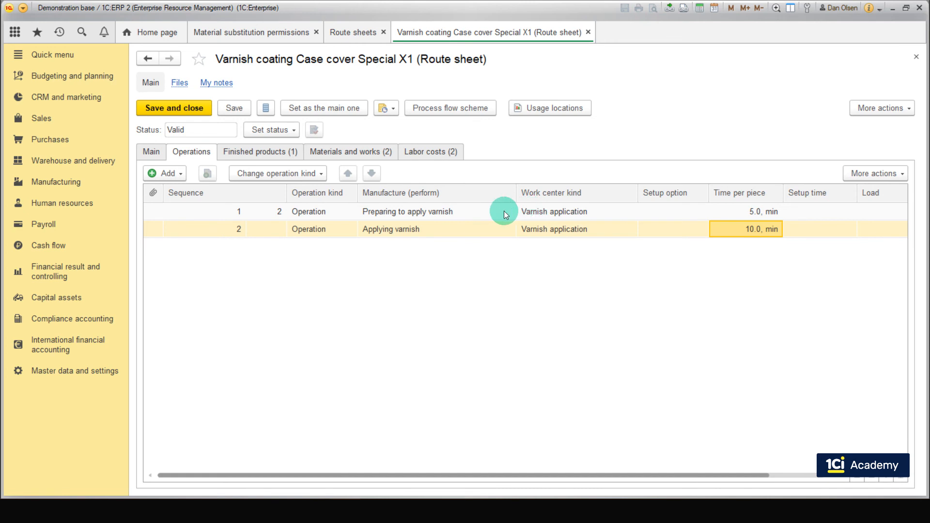
Examine the varnish coating route sheet's finished product, consumed materials with their quantities, and labor costs, and close the route sheet
click(292, 151)
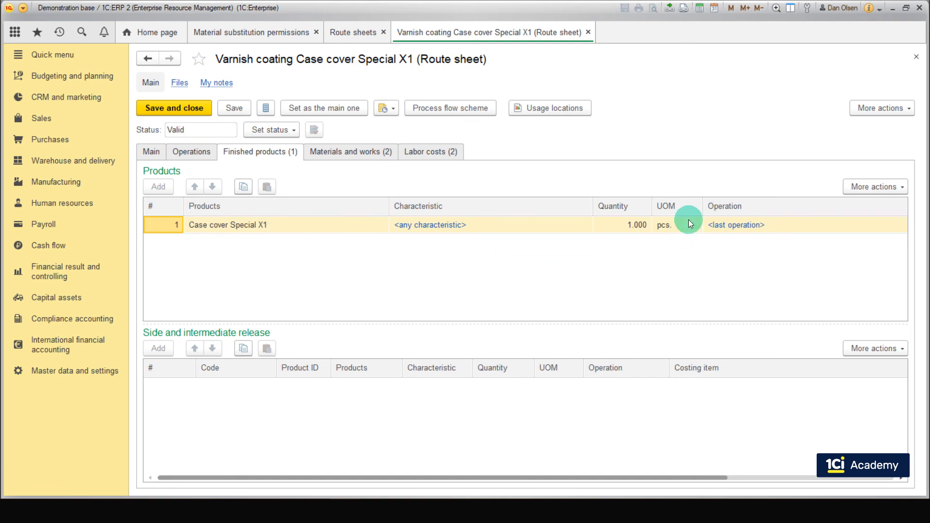
click(385, 156)
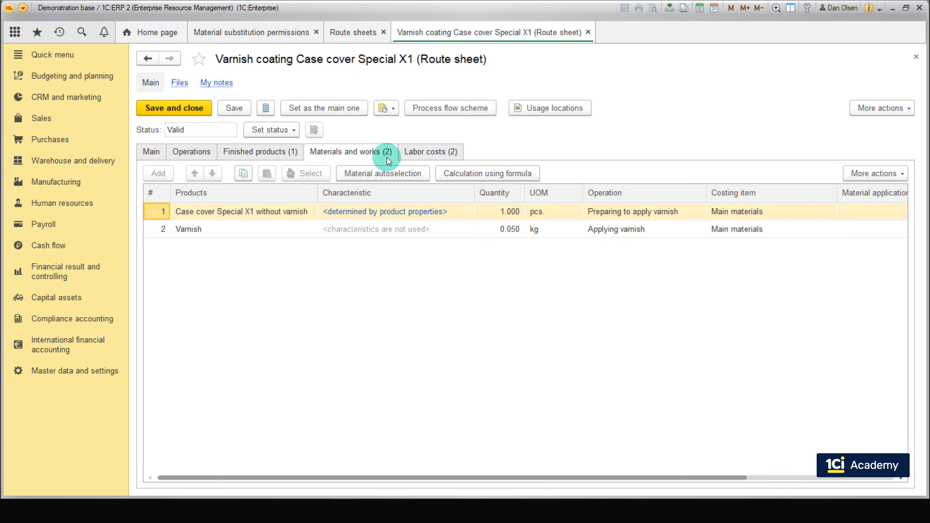
click(298, 213)
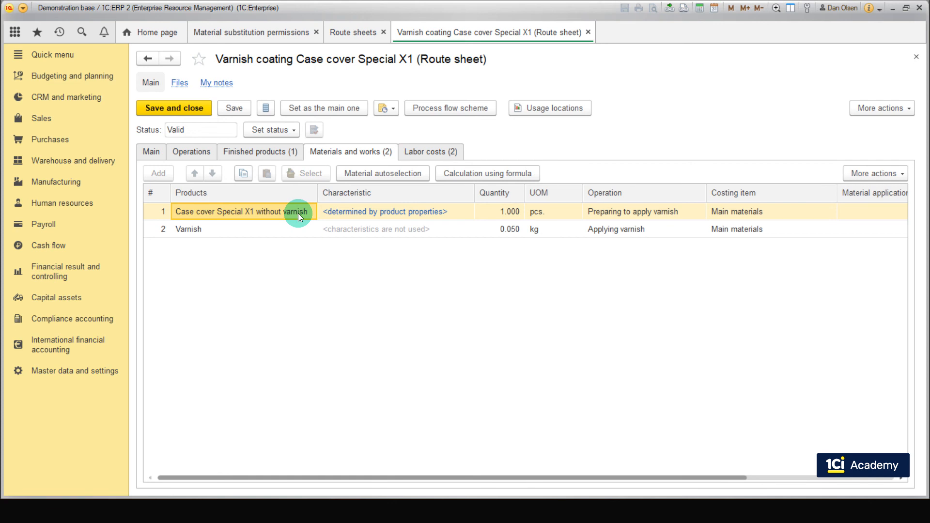
click(500, 212)
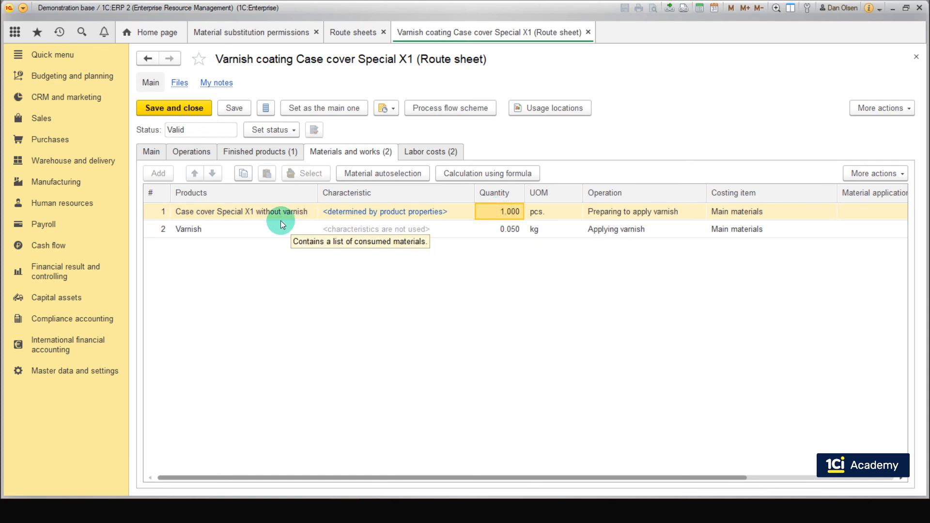
click(280, 222)
click(492, 232)
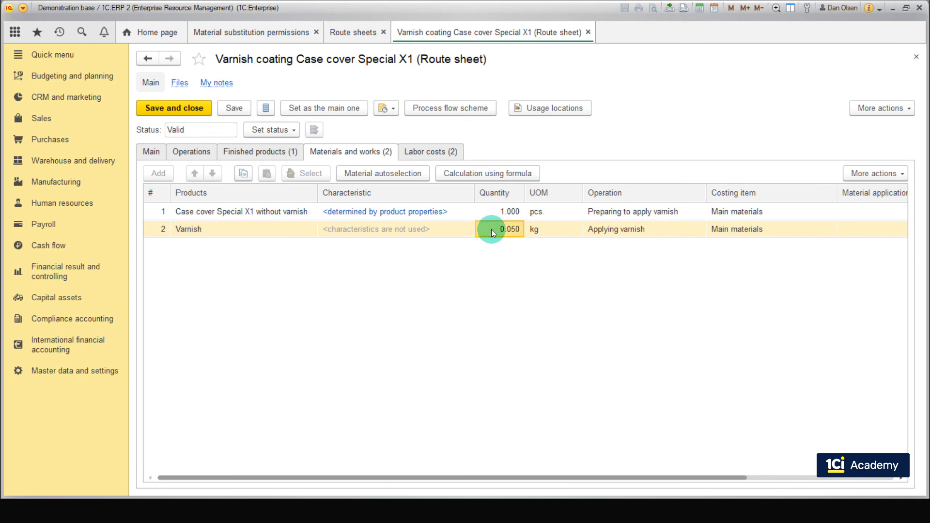
click(434, 153)
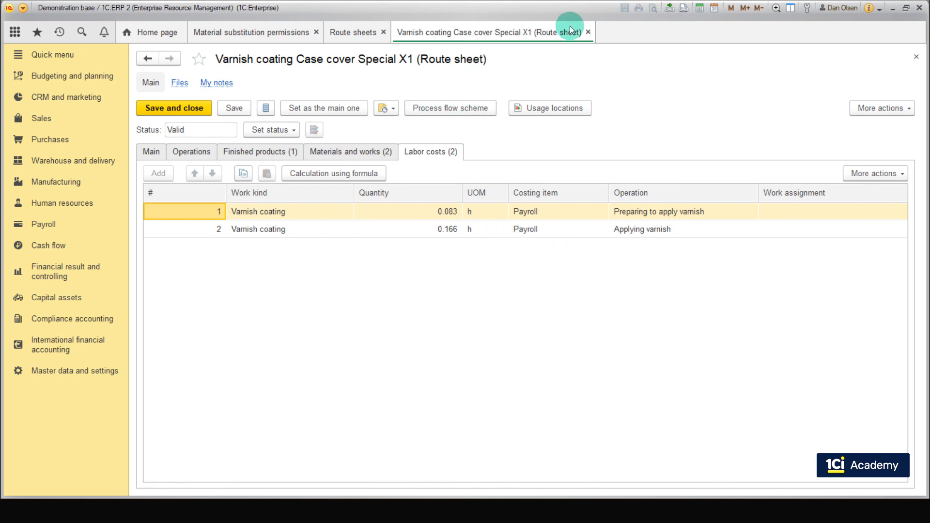
click(587, 33)
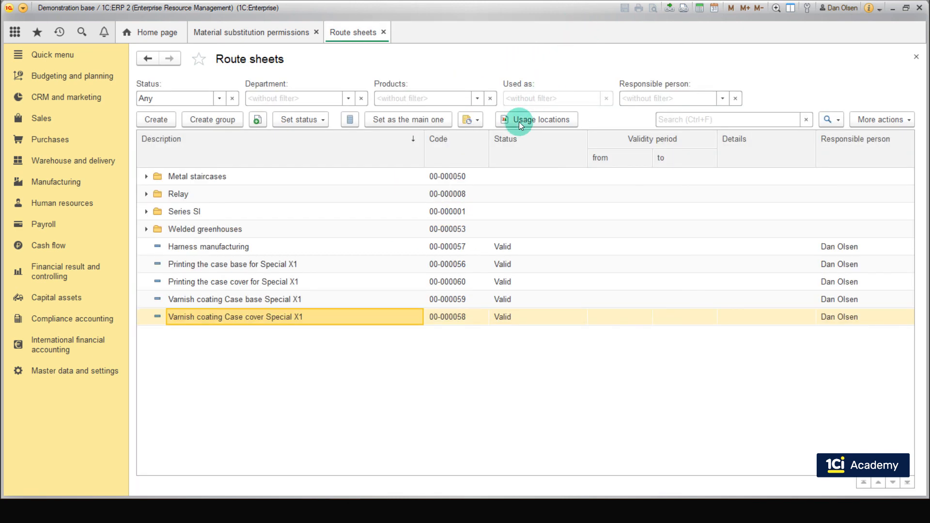
Sort the route sheets by code and look through the Special X1 printing, harness manufacturing and varnish coating entries
click(339, 246)
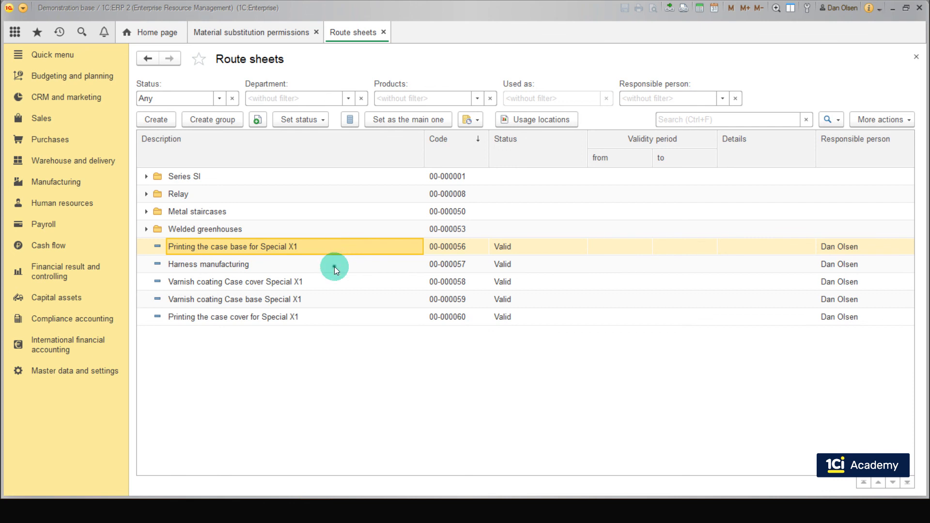
click(334, 266)
click(333, 288)
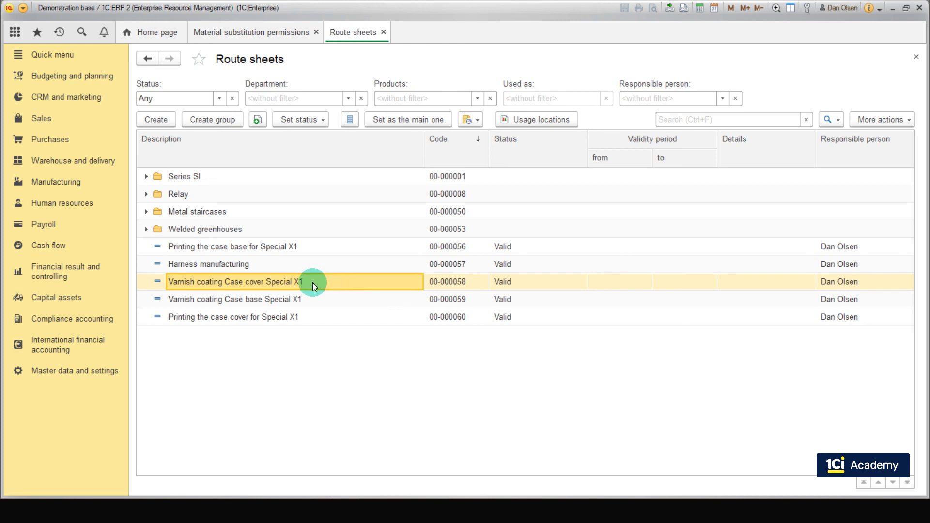
click(335, 316)
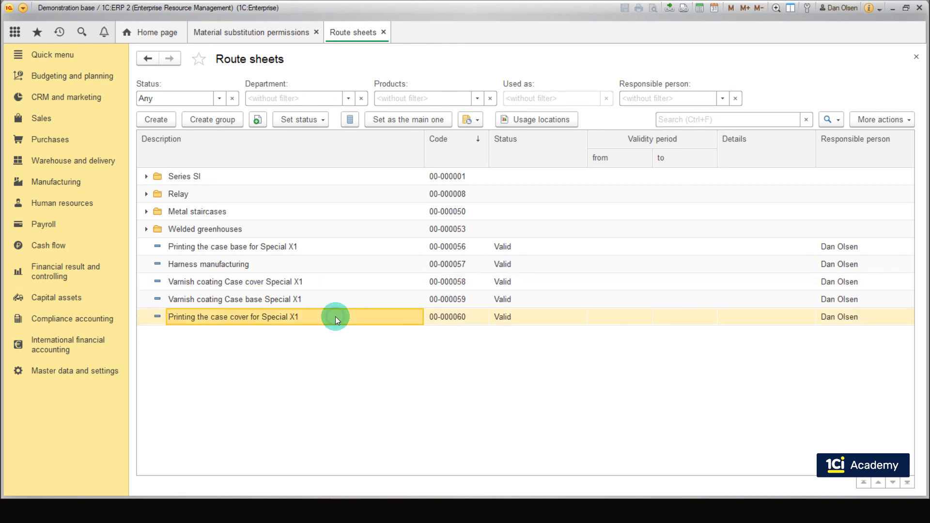